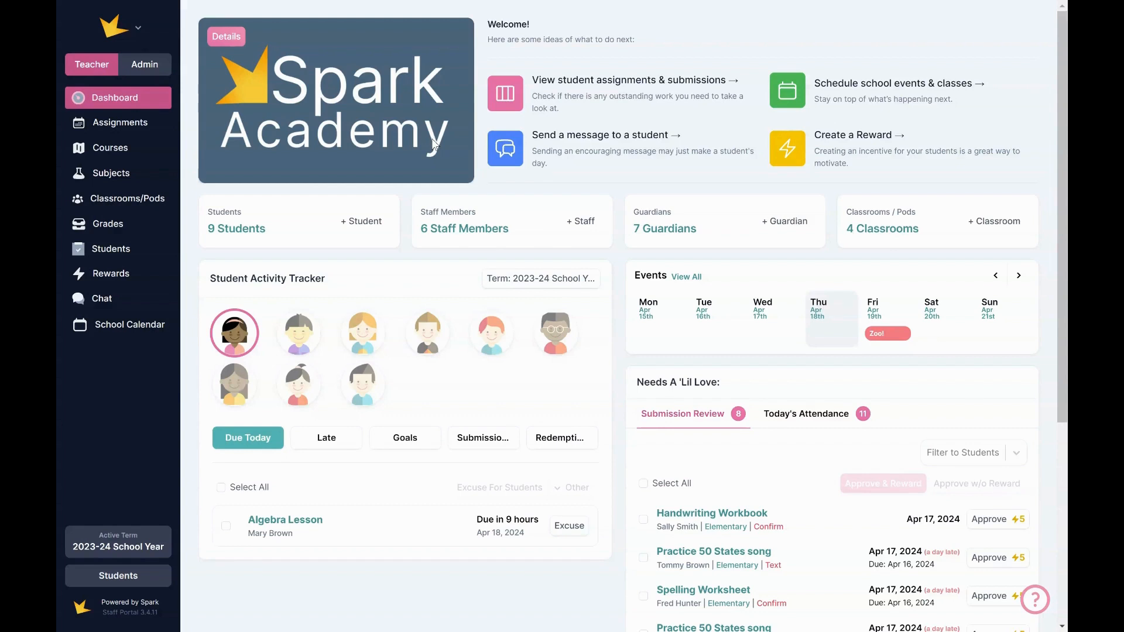
Create a new course plan named "History"
left_click(121, 125)
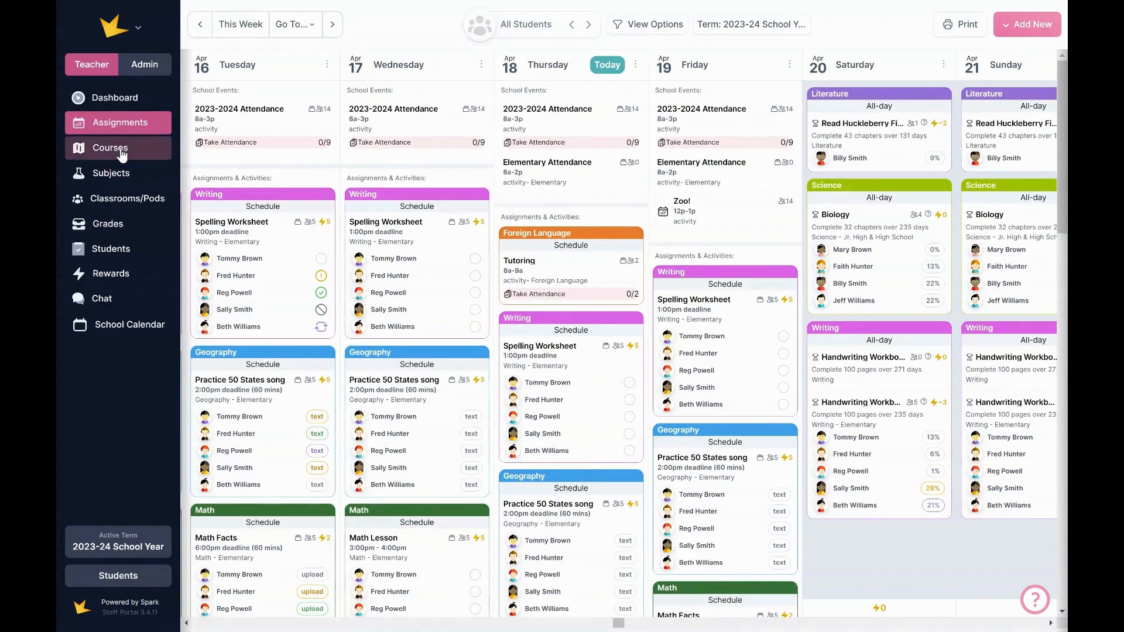
left_click(122, 155)
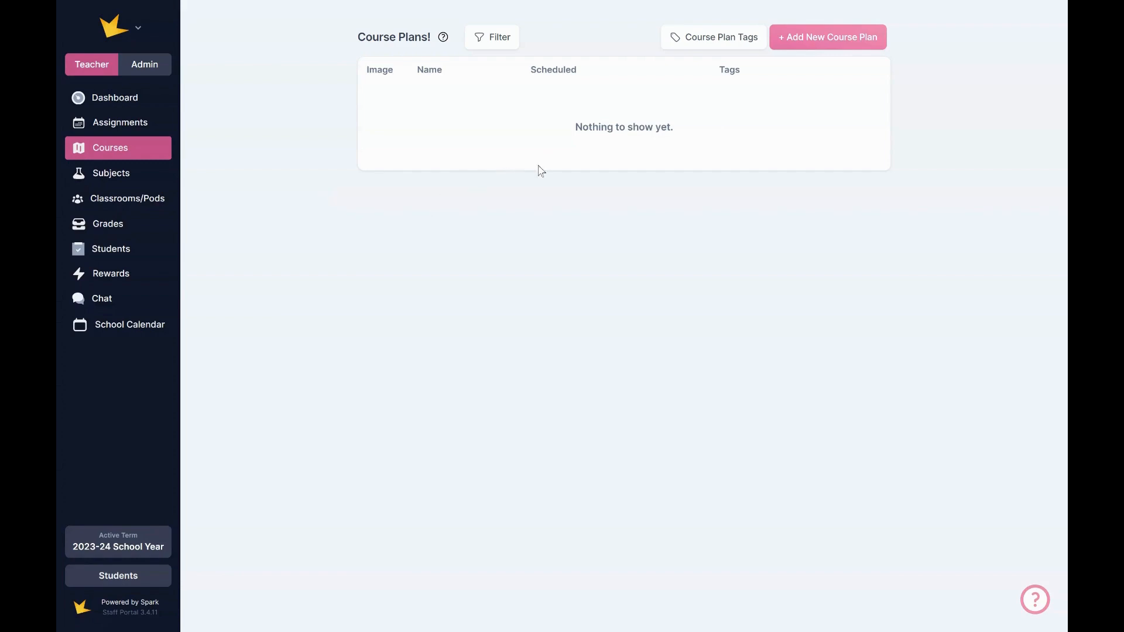
left_click(793, 40)
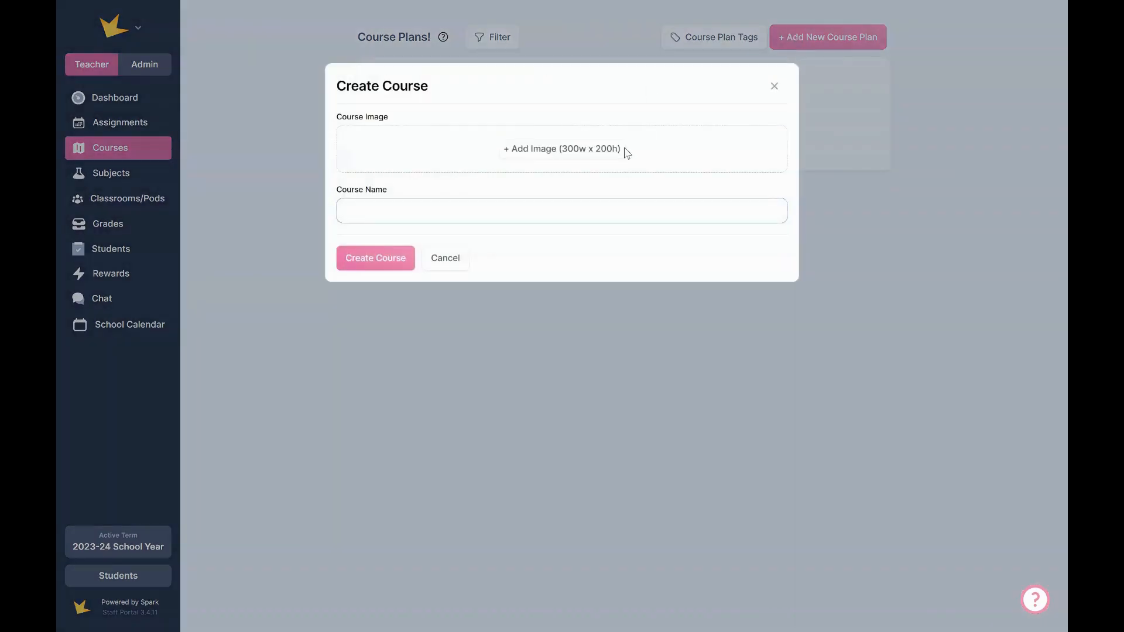
left_click(610, 191)
type("History")
left_click(384, 264)
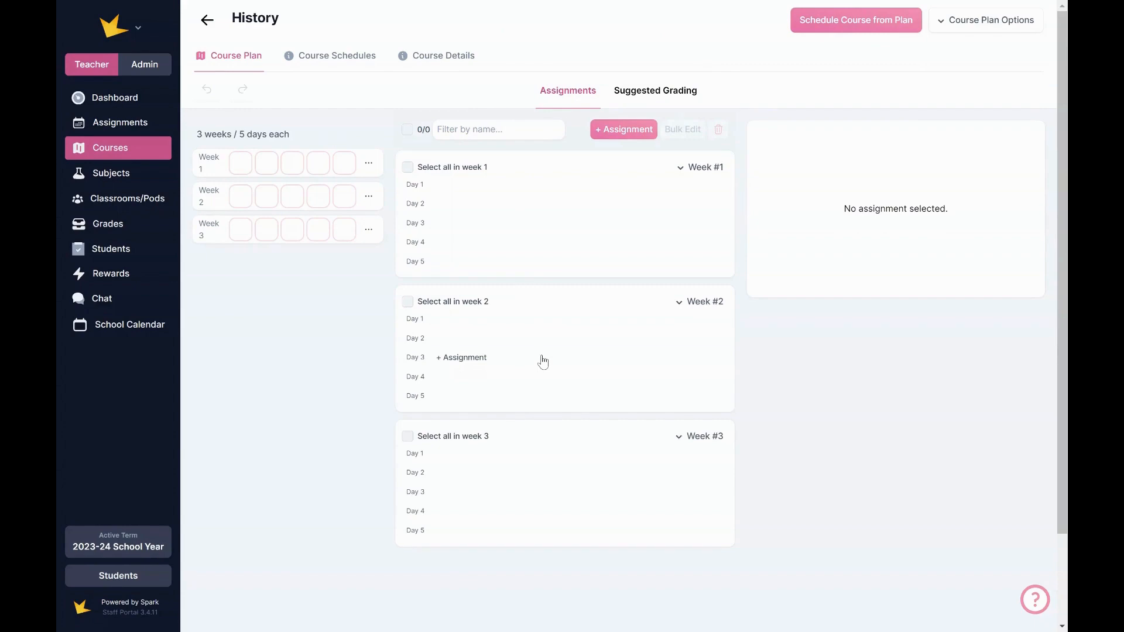
Set the length of the History course plan to 32 weeks
left_click(223, 139)
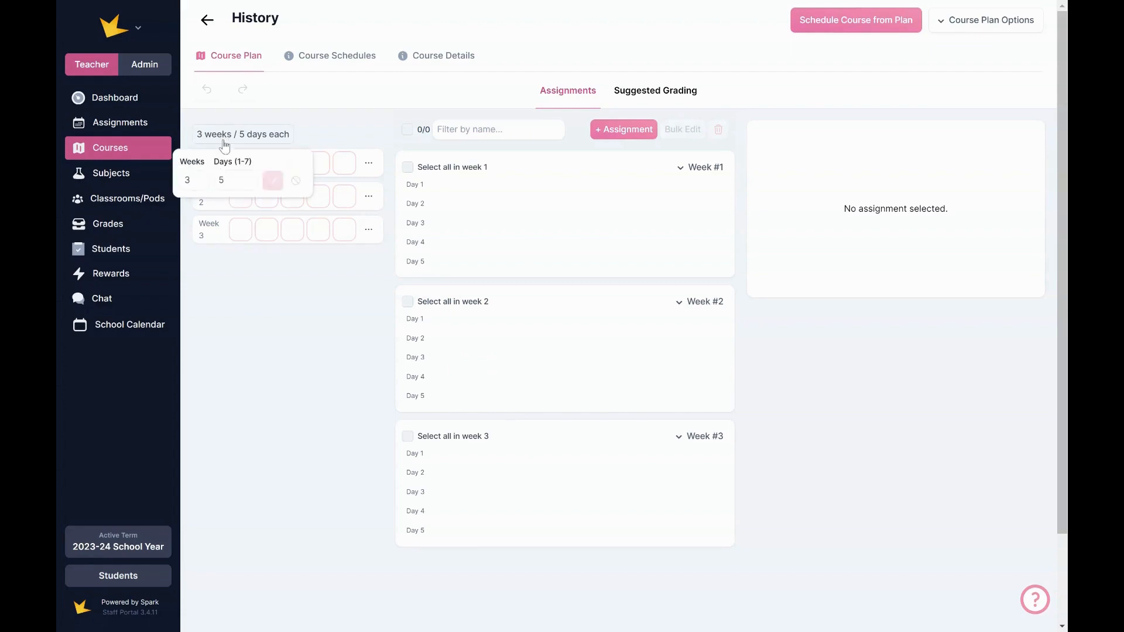
left_click(196, 180)
type("2")
left_click(269, 187)
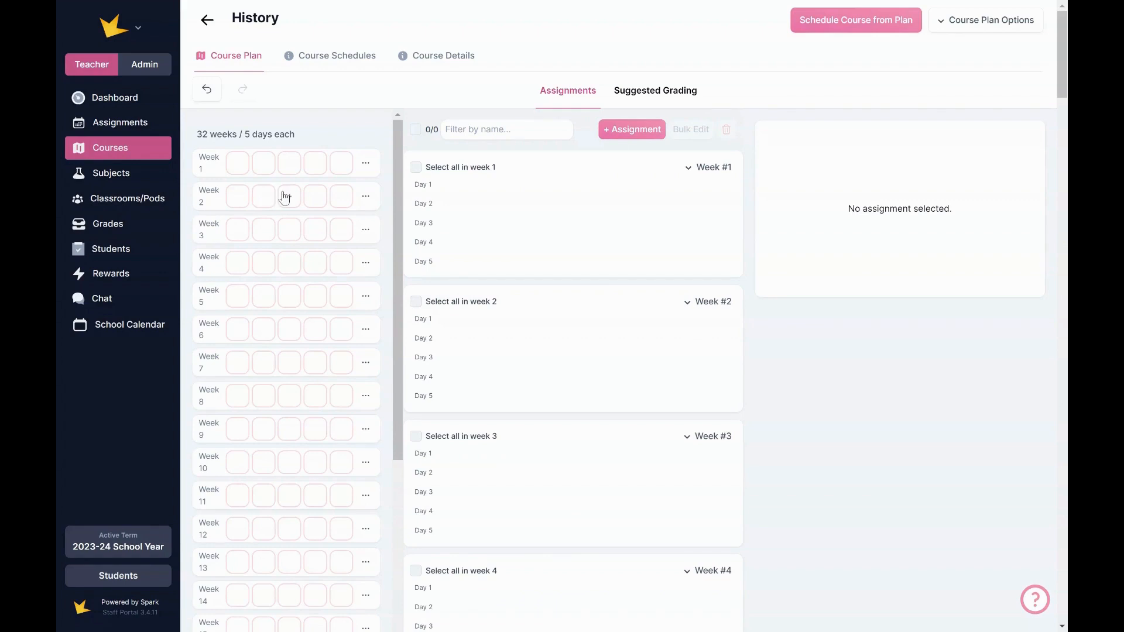
scroll(284, 196, "down", 4)
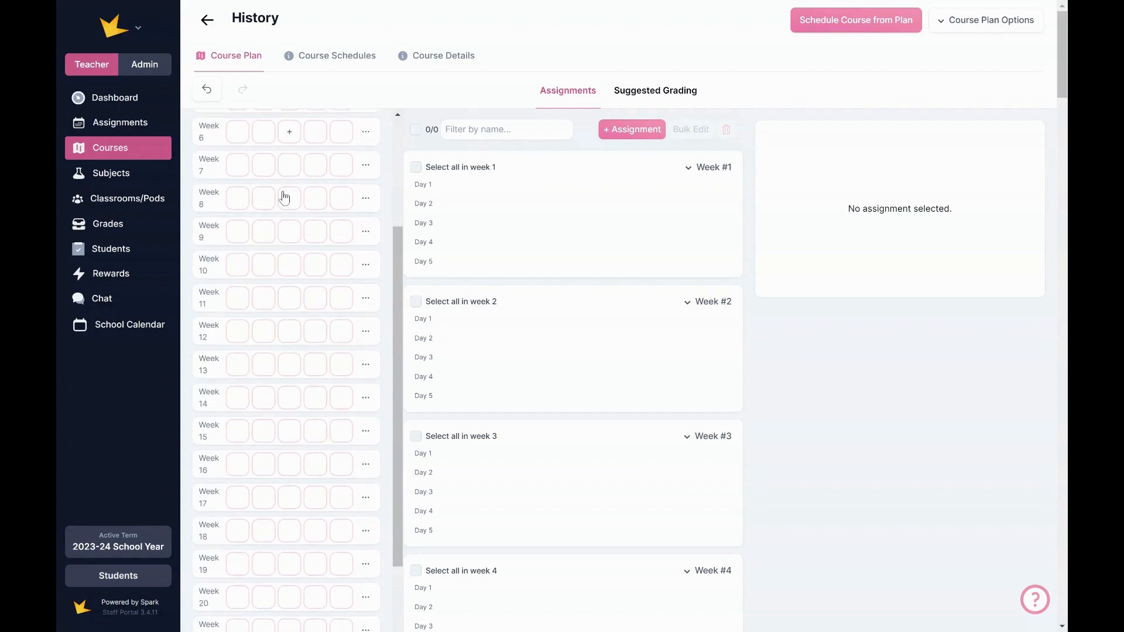
scroll(285, 199, "up", 5)
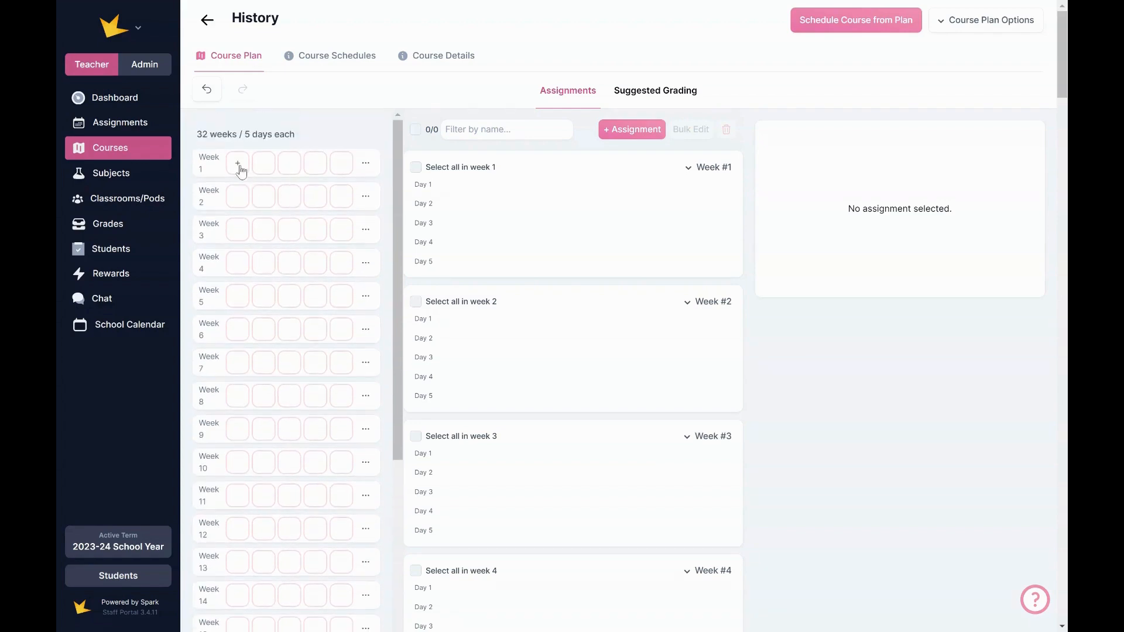
Add two blank assignments to Week 1, Day 1 of the course plan
left_click(238, 166)
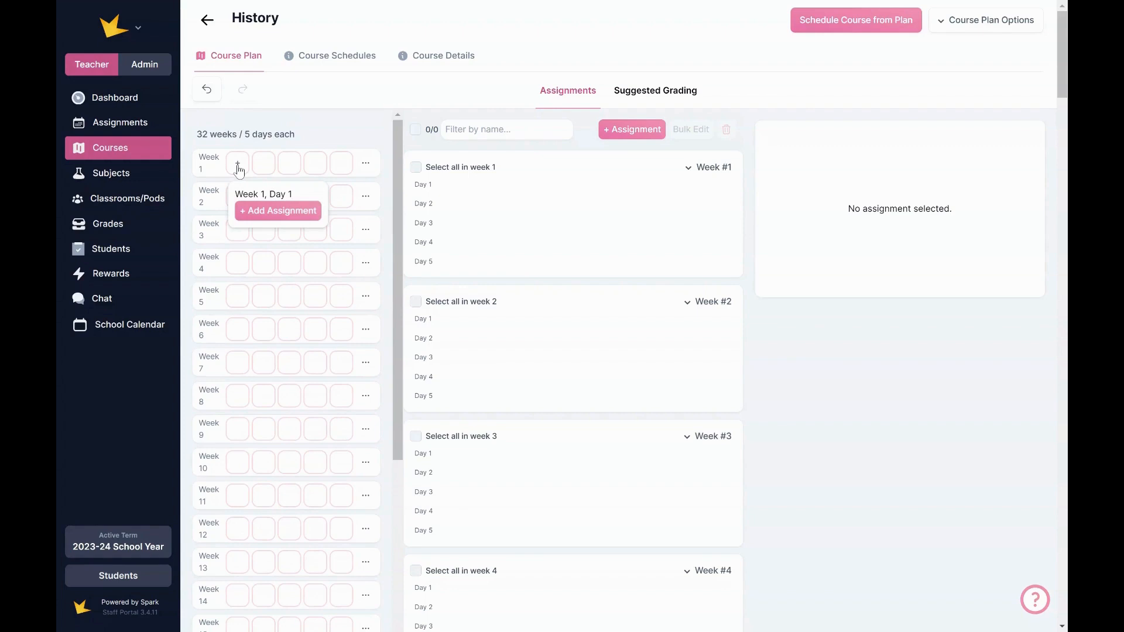
left_click(269, 211)
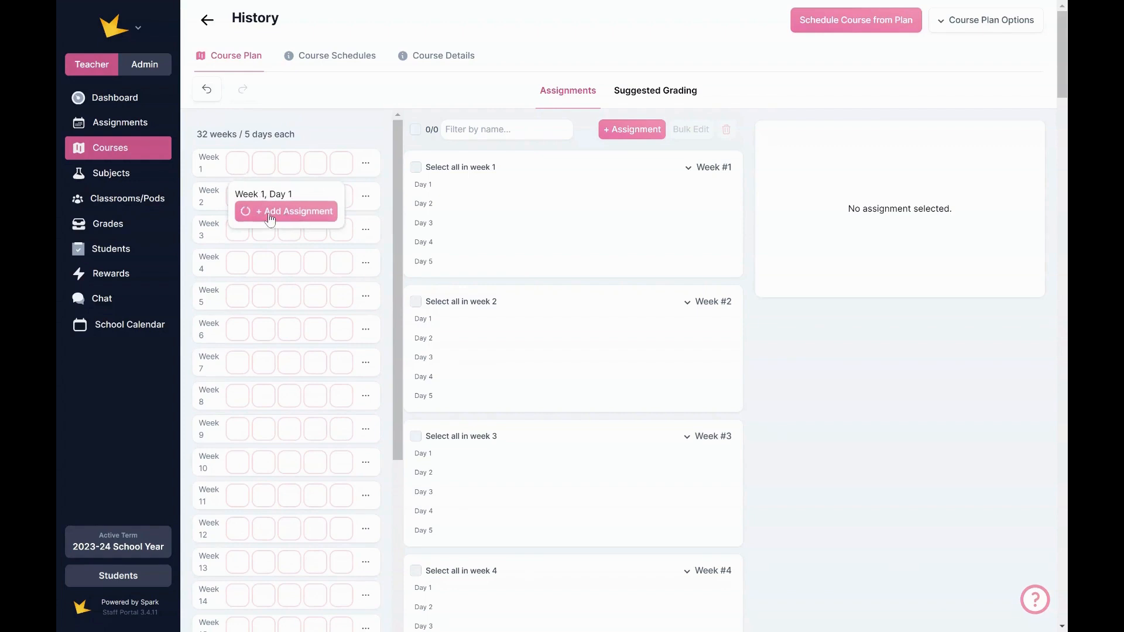
left_click(367, 164)
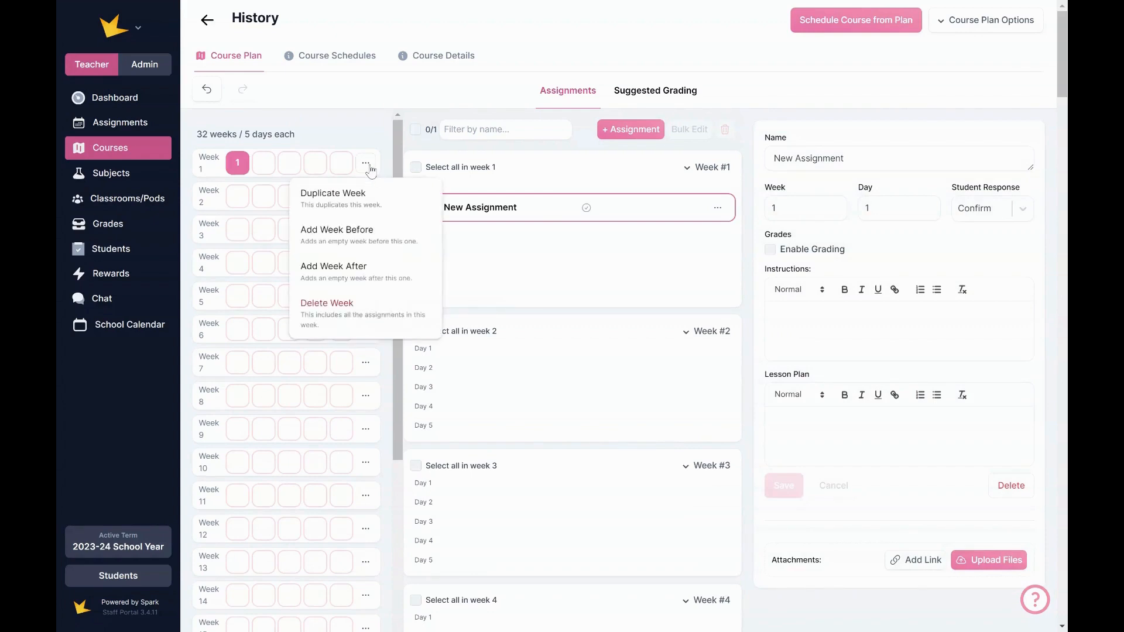
left_click(369, 167)
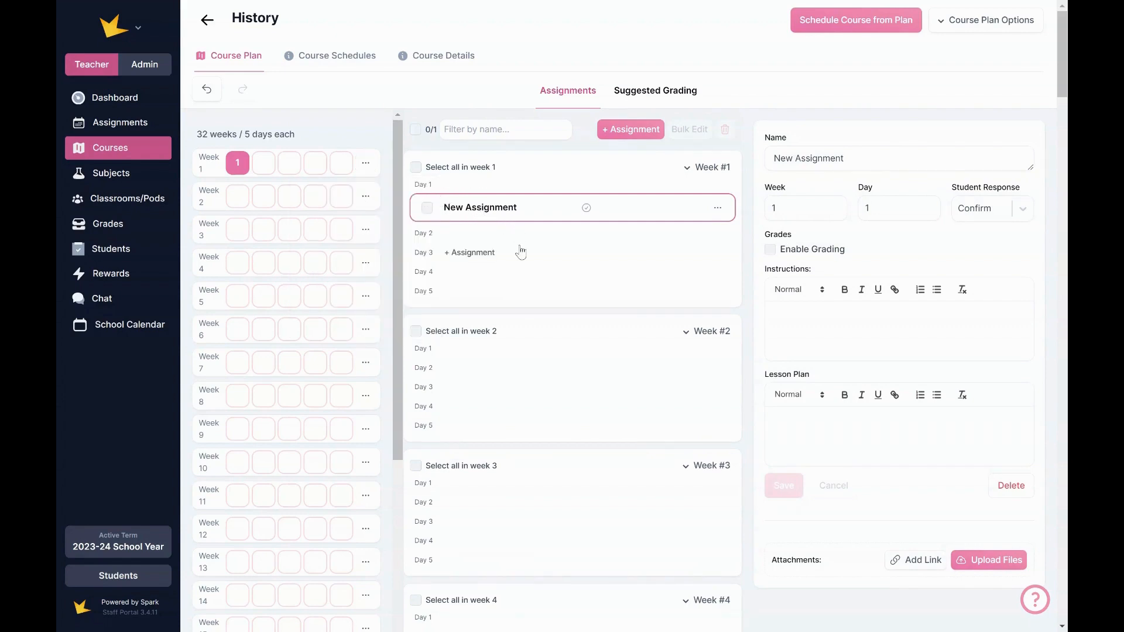
scroll(520, 256, "down", 1)
scroll(523, 255, "up", 1)
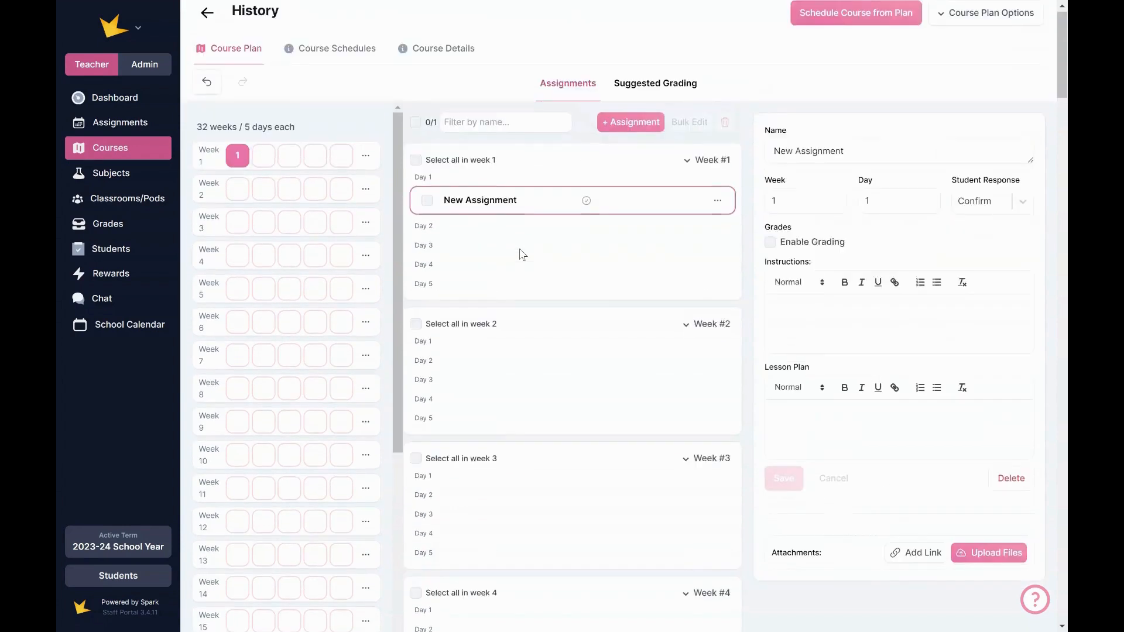
left_click(461, 185)
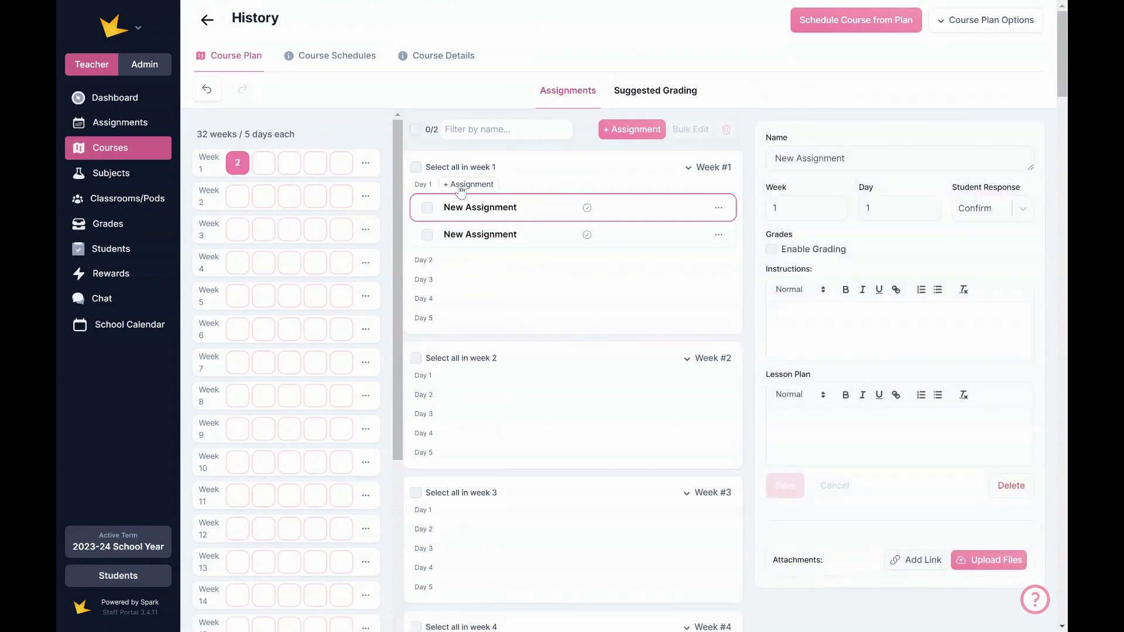
Bulk-create assignments named "History Lesson" on all five days of weeks 1 to 32, with the Confirm student response
left_click(627, 132)
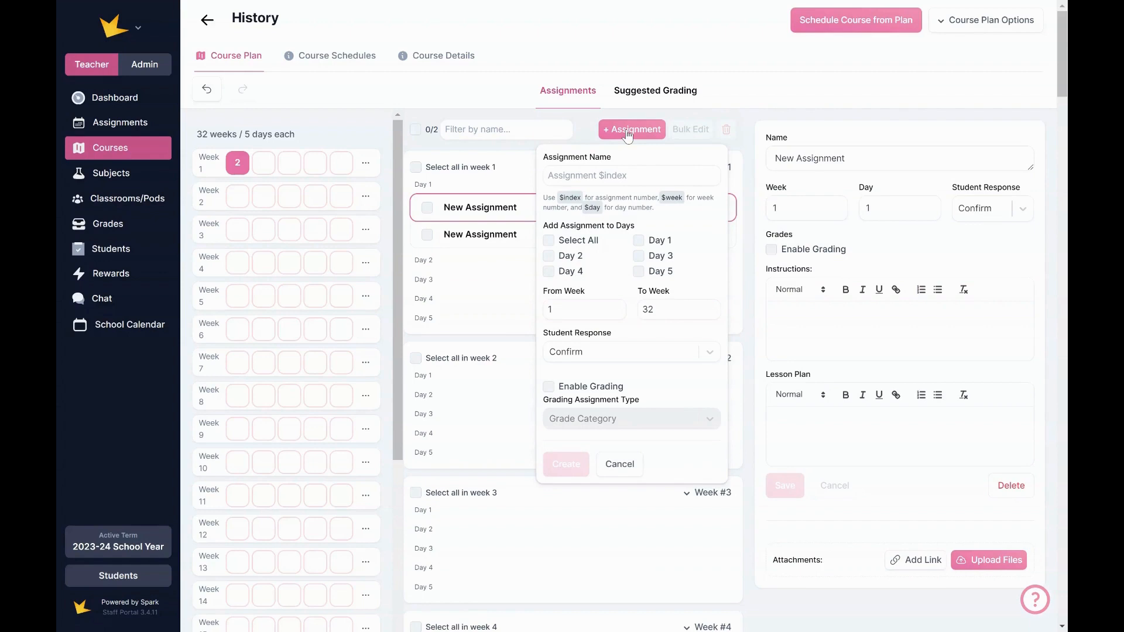
left_click(621, 176)
type("History Lesson")
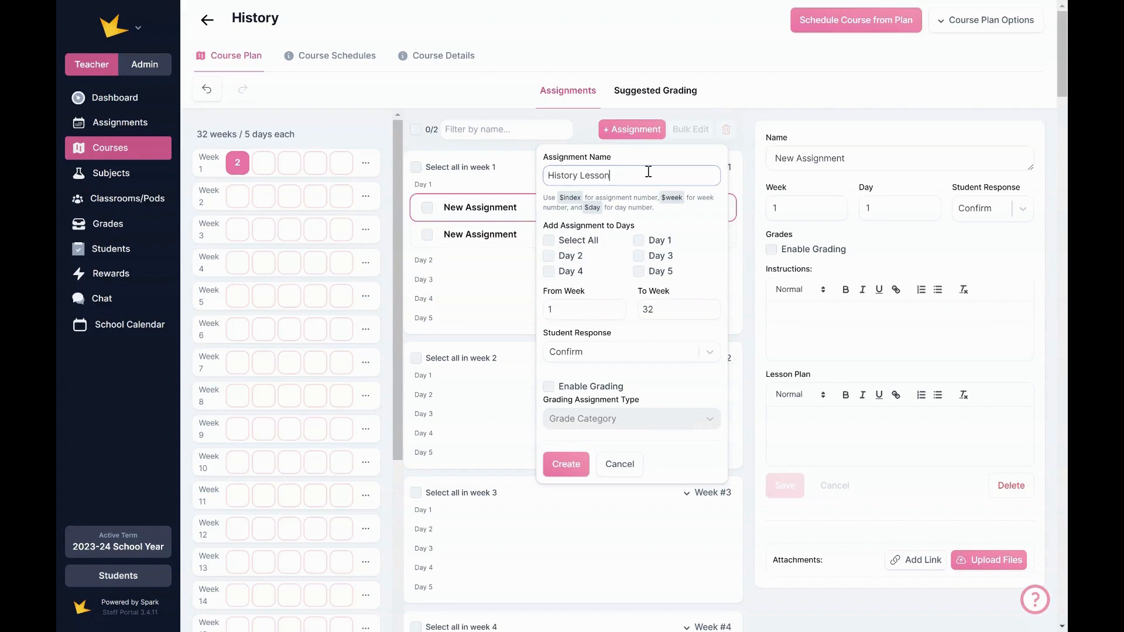
left_click(550, 241)
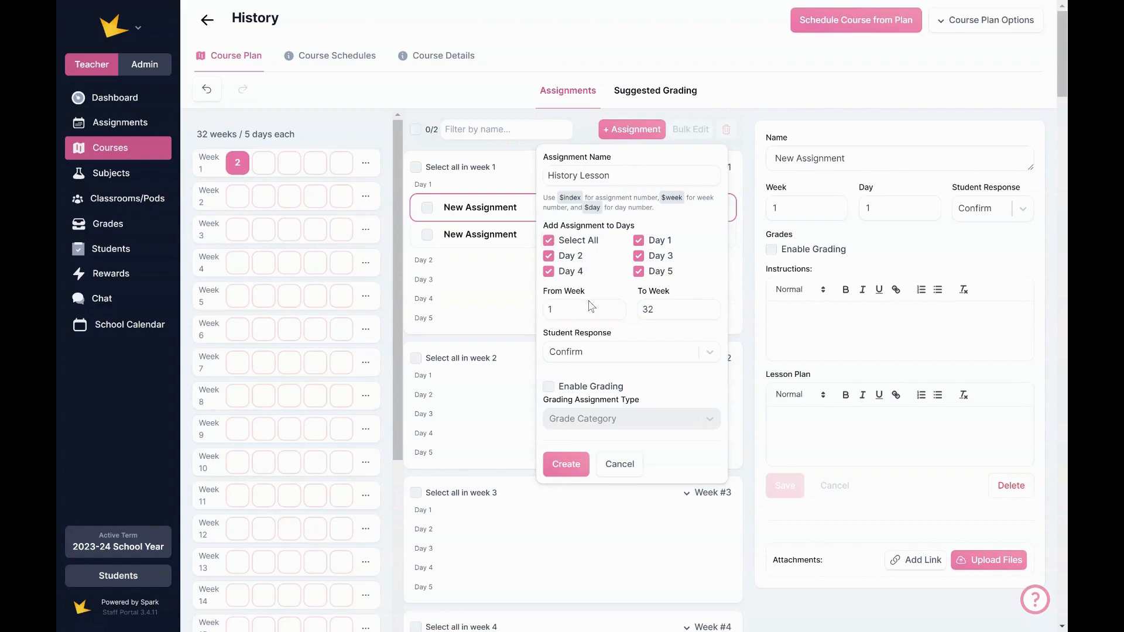
left_click(616, 359)
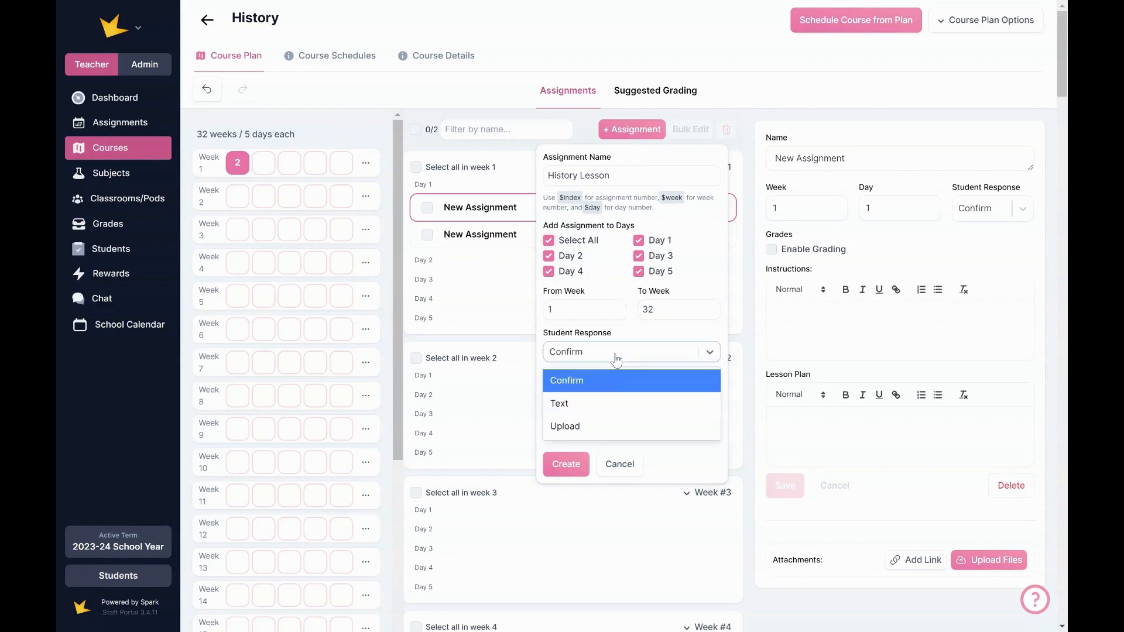
left_click(614, 355)
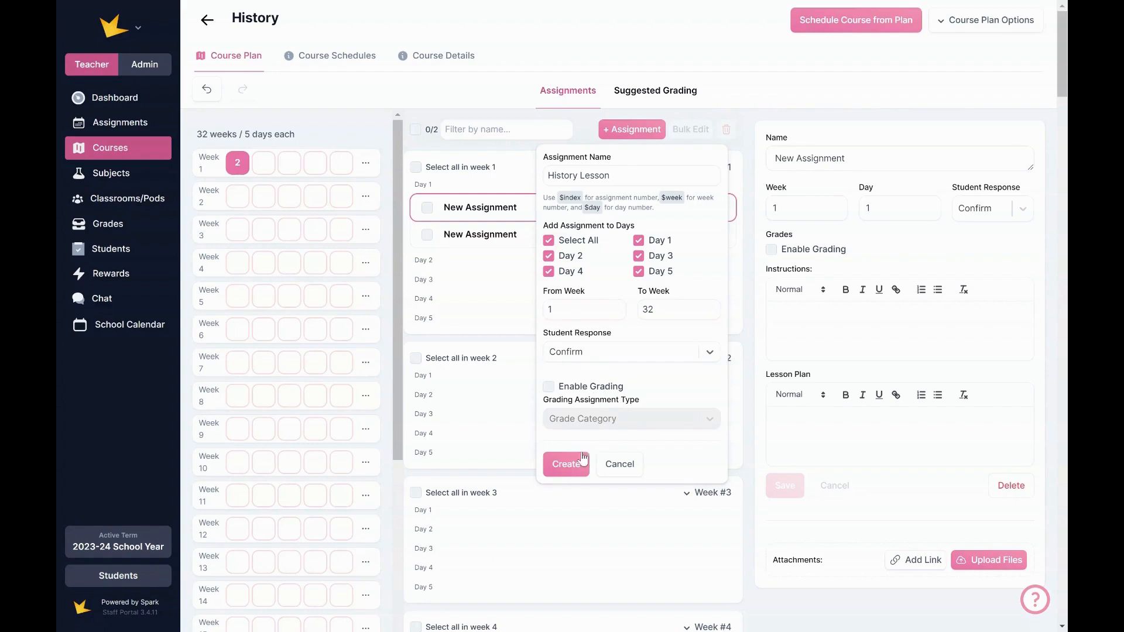
left_click(576, 472)
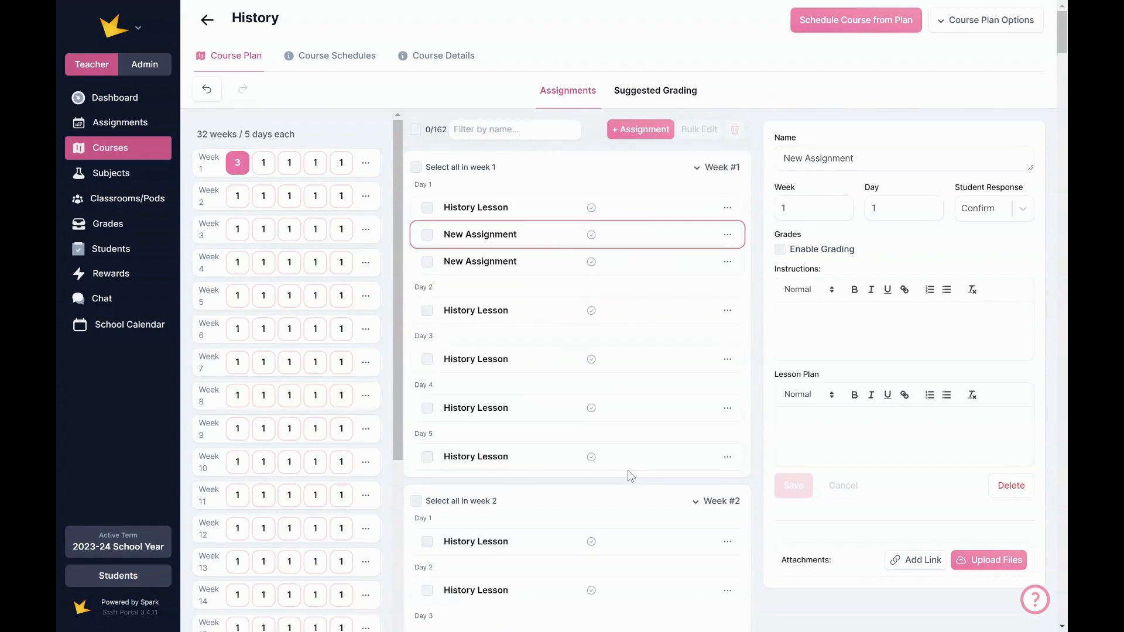
scroll(603, 404, "down", 10)
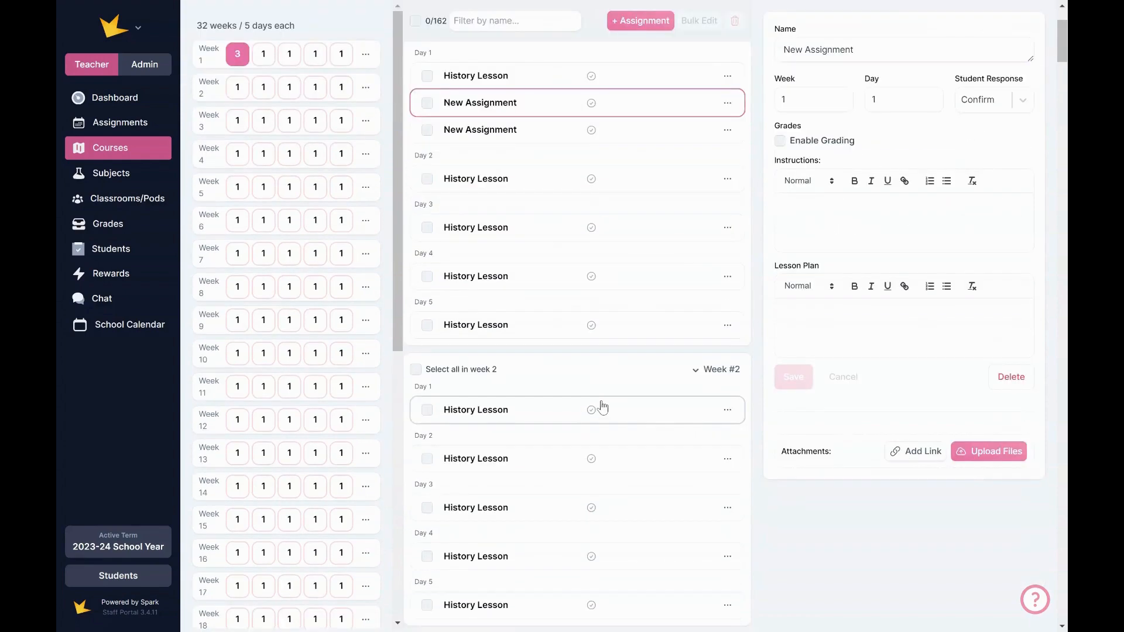
scroll(604, 402, "down", 7)
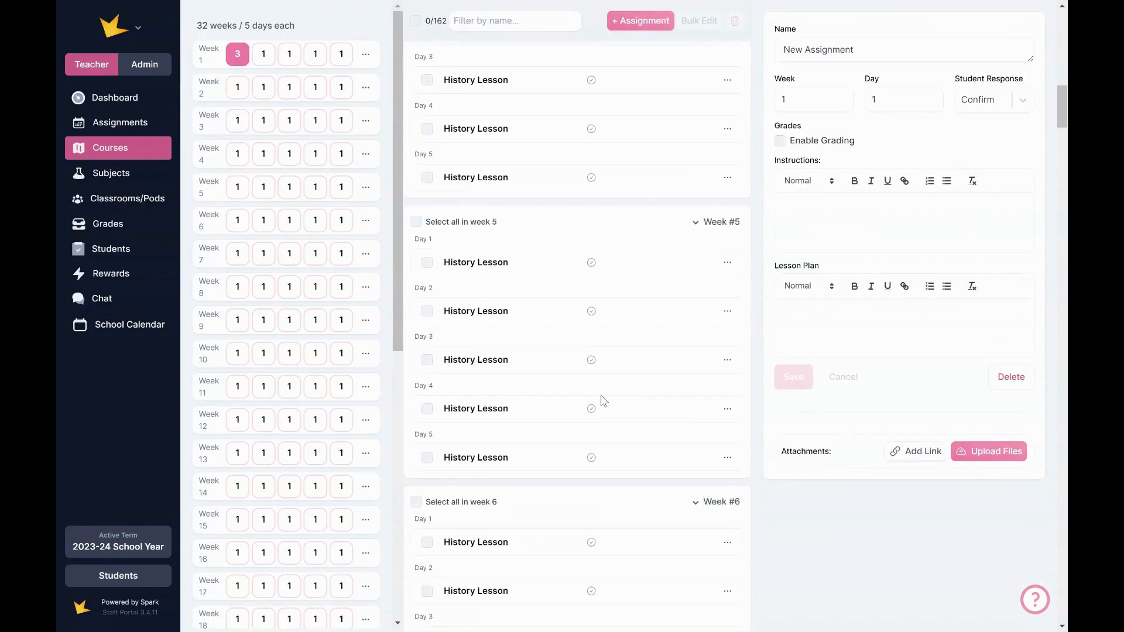
scroll(603, 402, "up", 15)
scroll(603, 402, "up", 3)
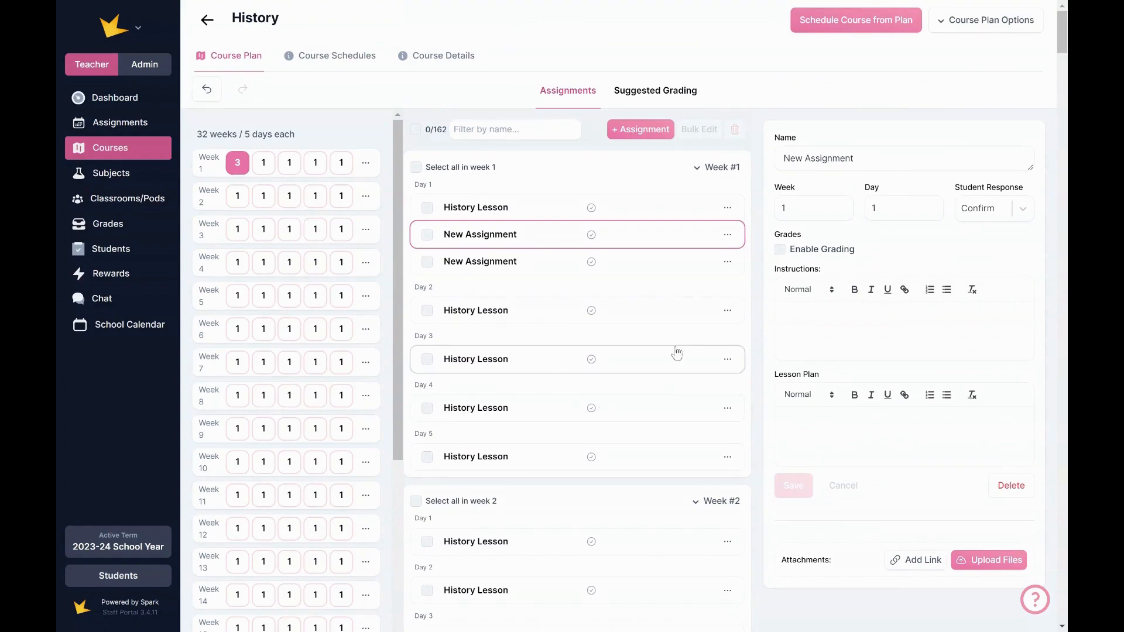
Bulk-create numbered assignments named "History Lesson $index" on all five days of weeks 1 to 32
left_click(634, 131)
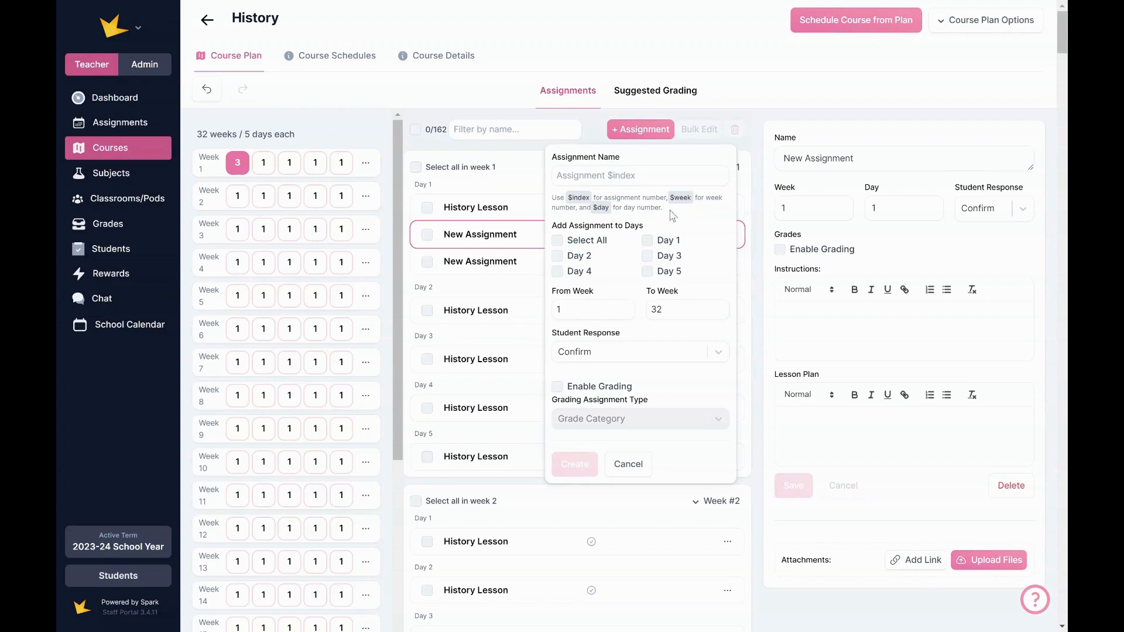
left_click(618, 182)
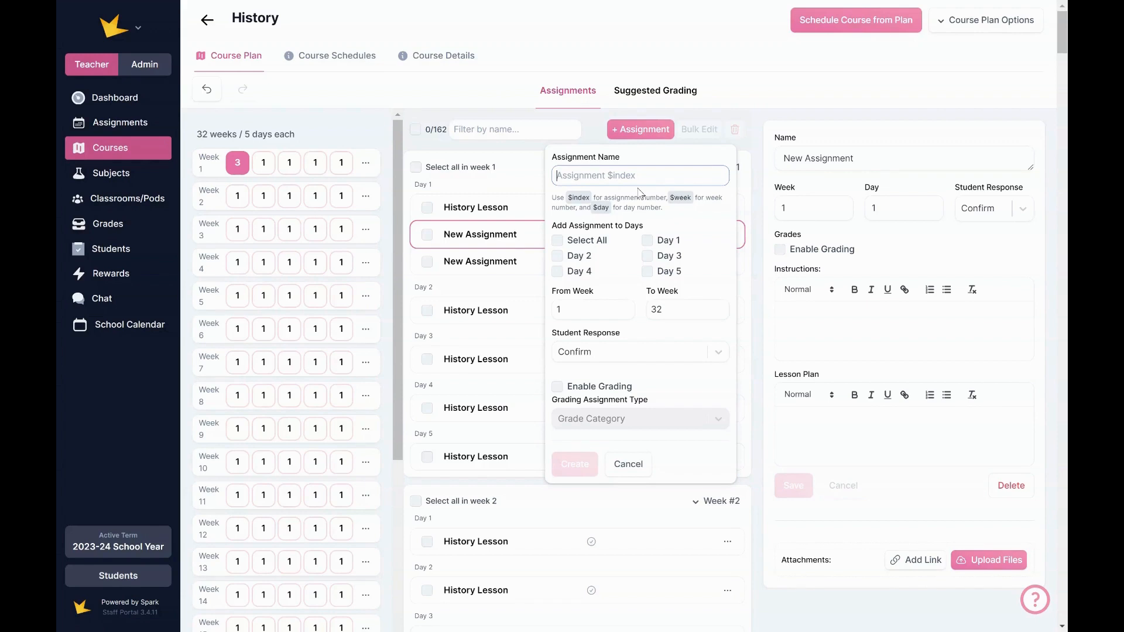
type("H")
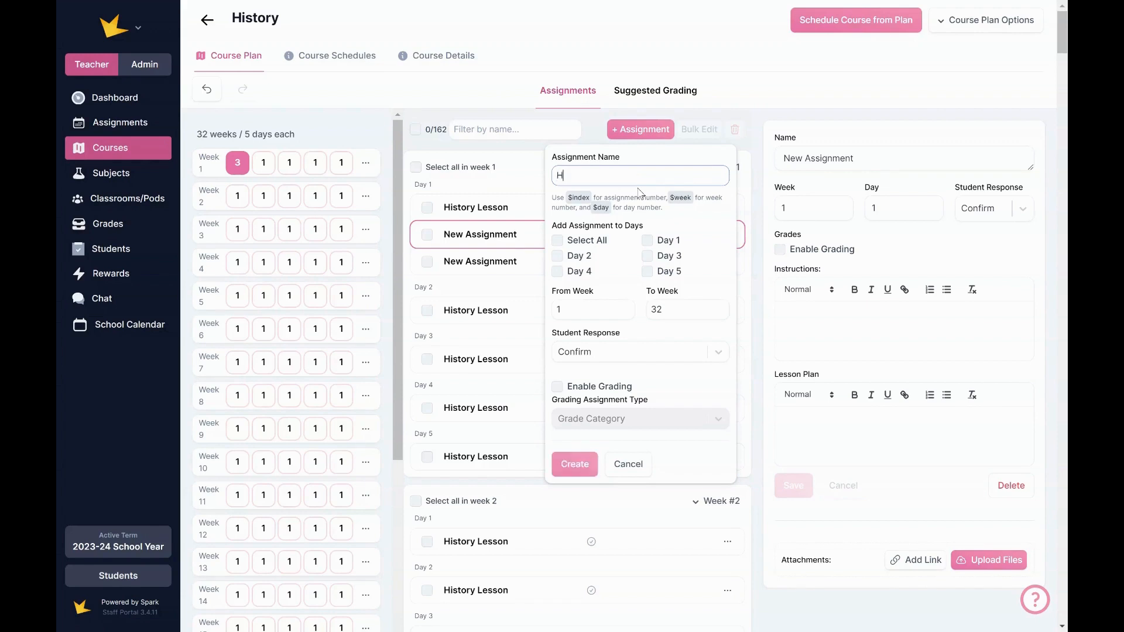
type("istory Lesson ")
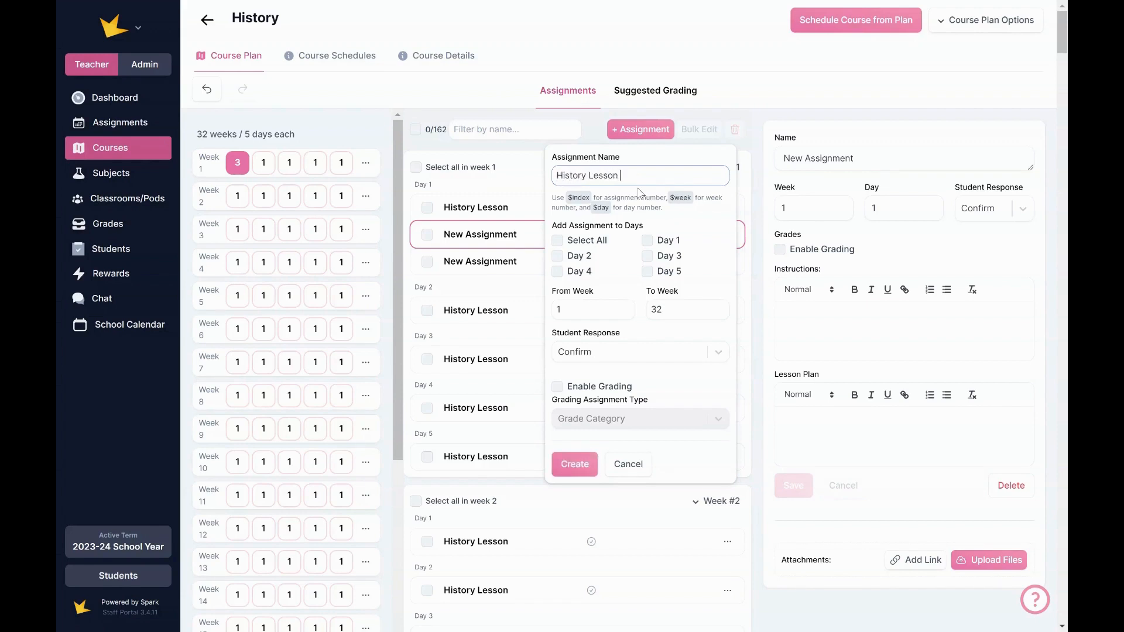
type("$index")
left_click(562, 239)
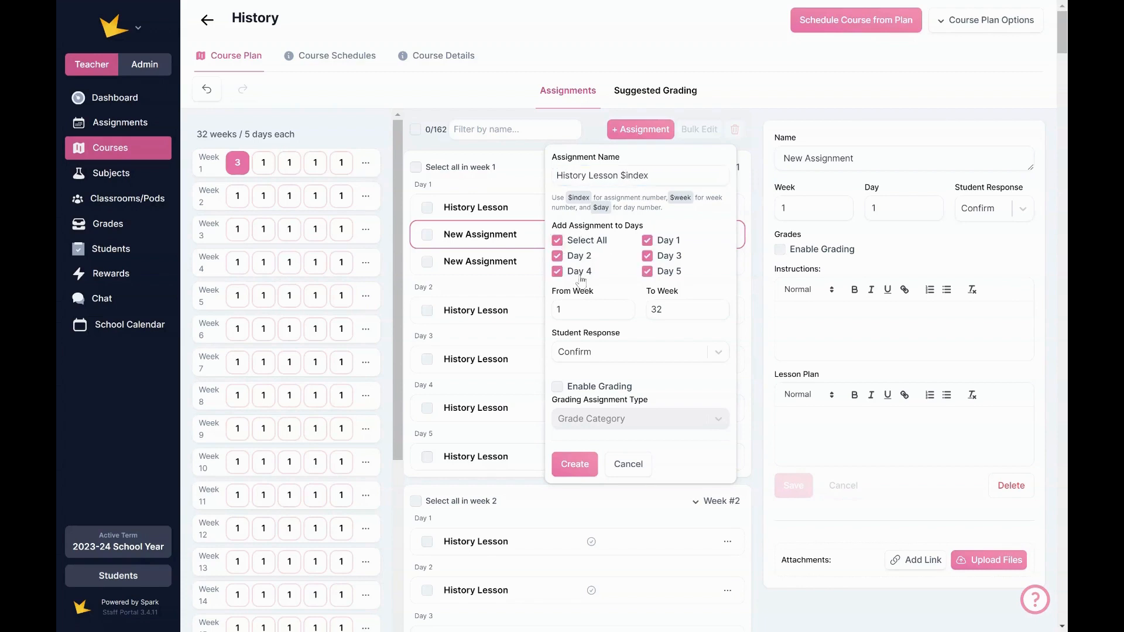
left_click(577, 467)
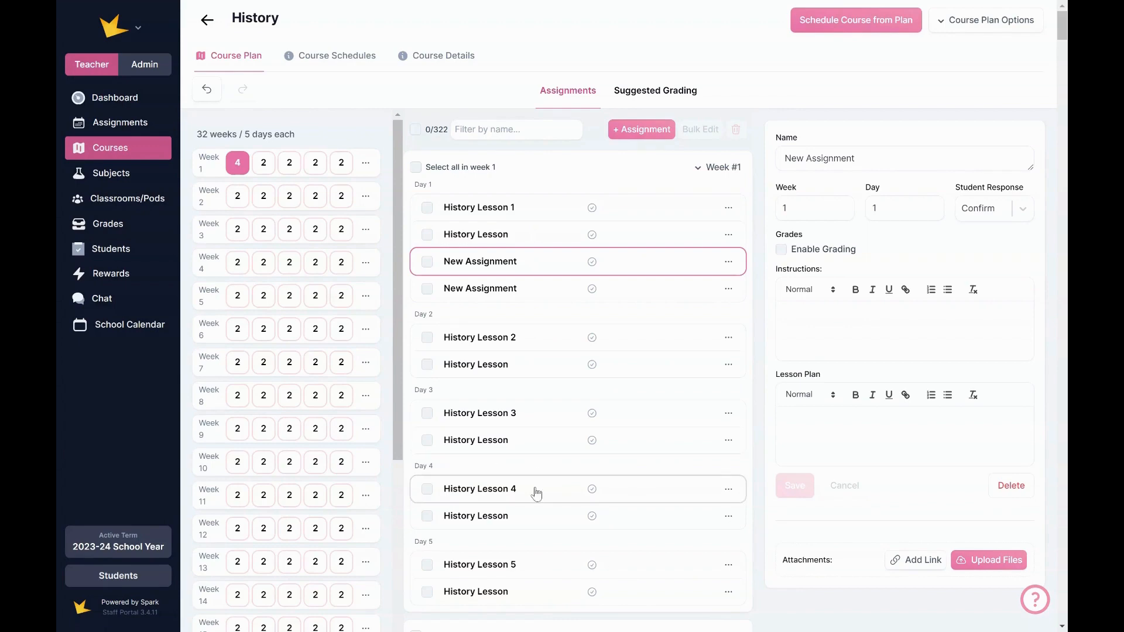
scroll(535, 491, "down", 5)
scroll(535, 477, "down", 12)
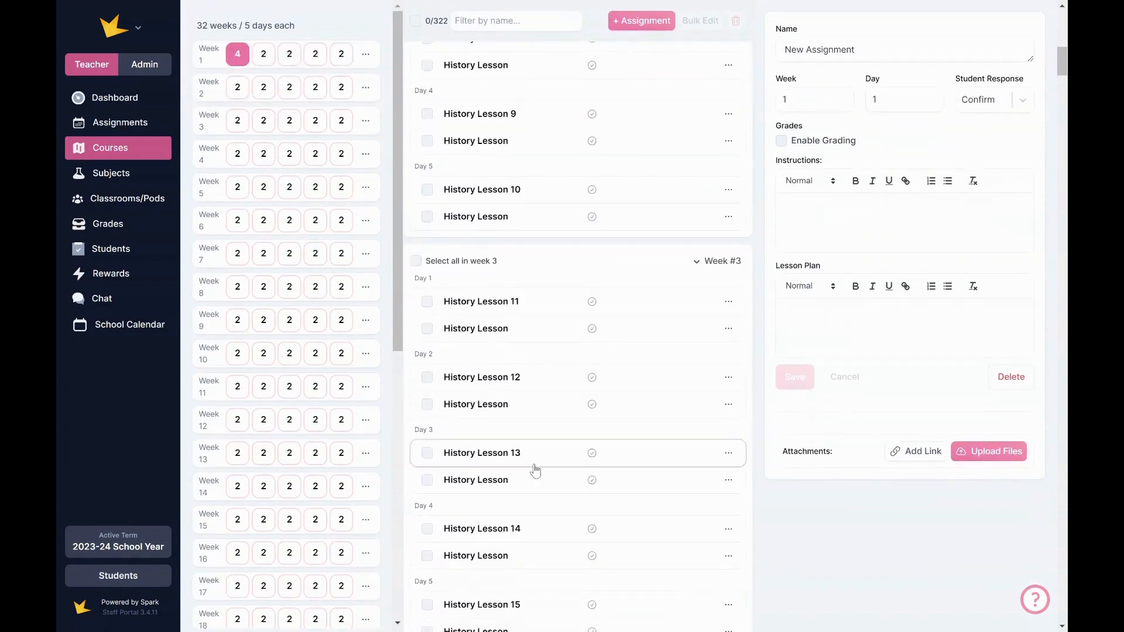
scroll(550, 433, "up", 18)
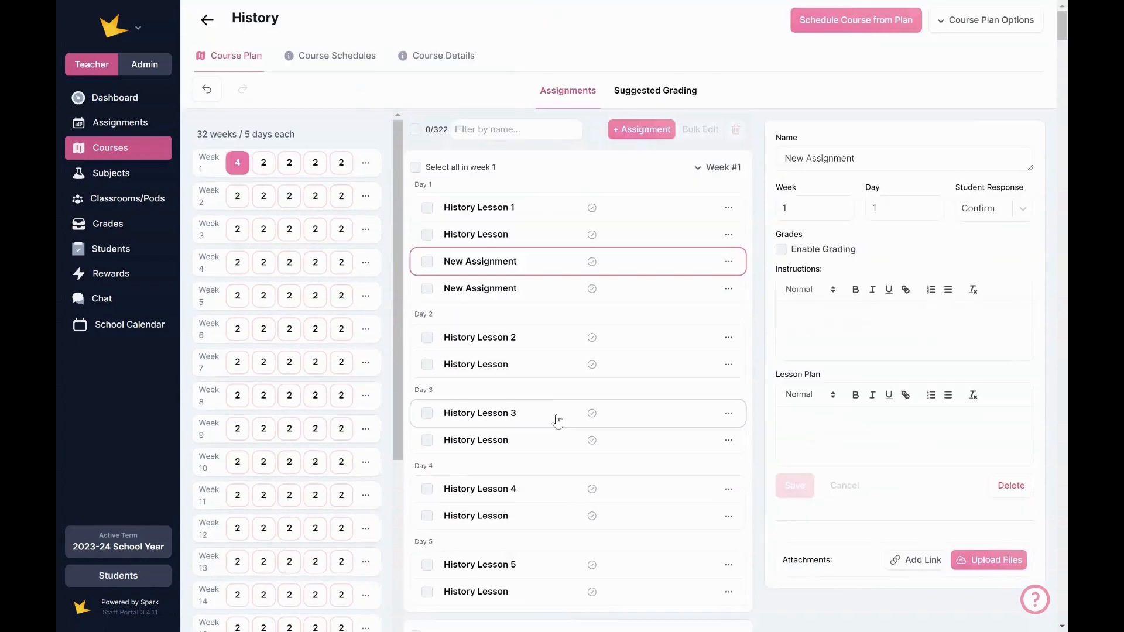
Bulk-create assignments named "History Week $week" on all five days of weeks 1 to 32
left_click(650, 130)
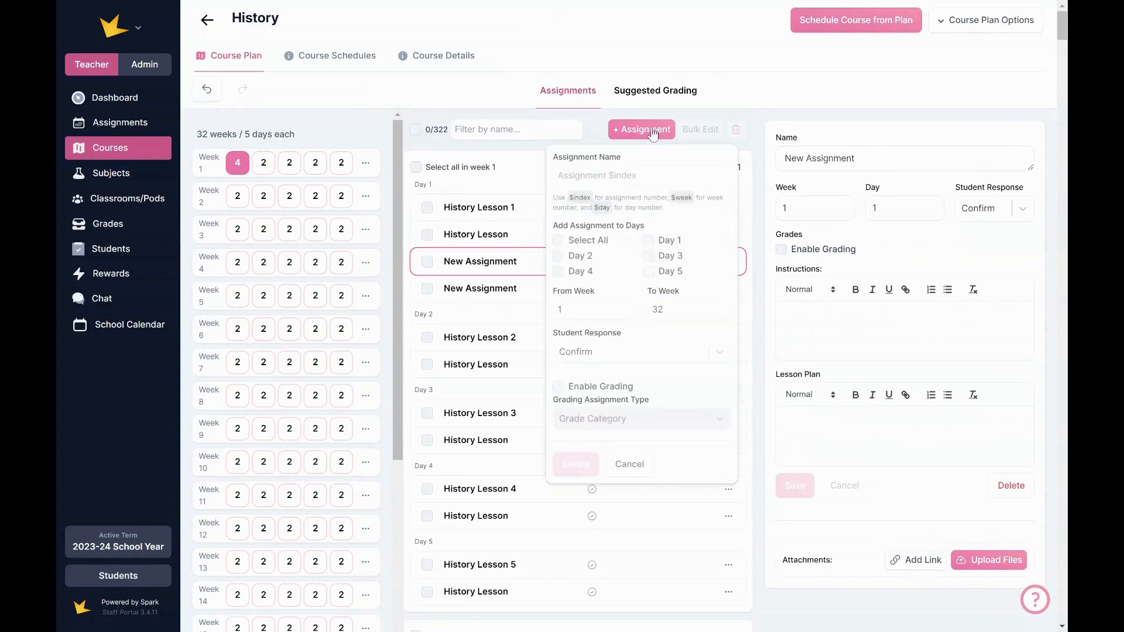
left_click(644, 175)
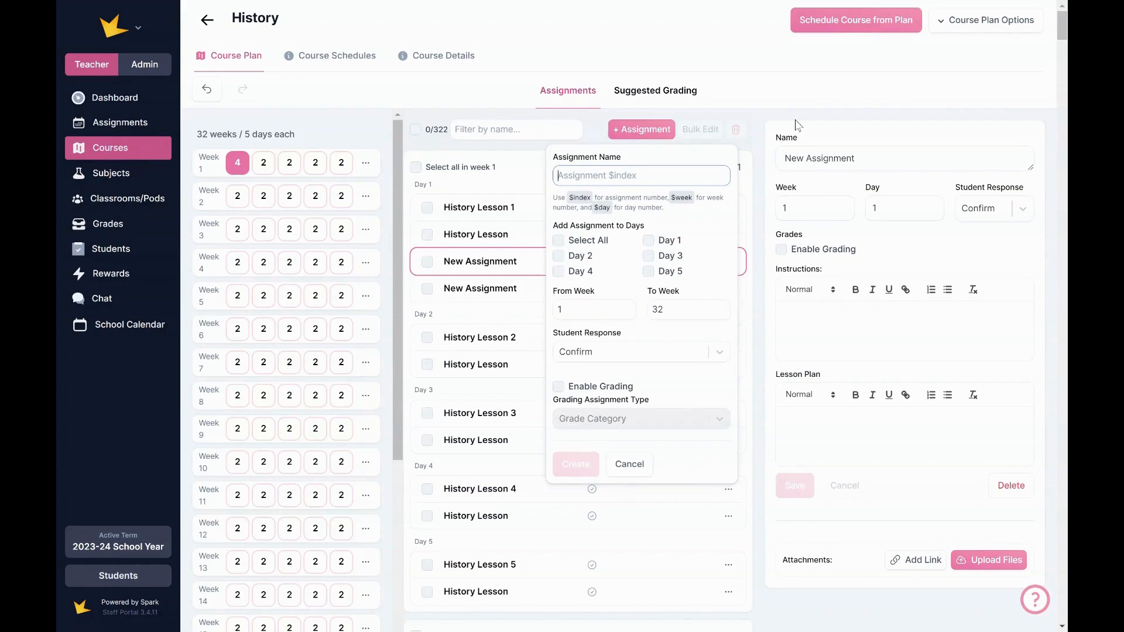
type("History Week")
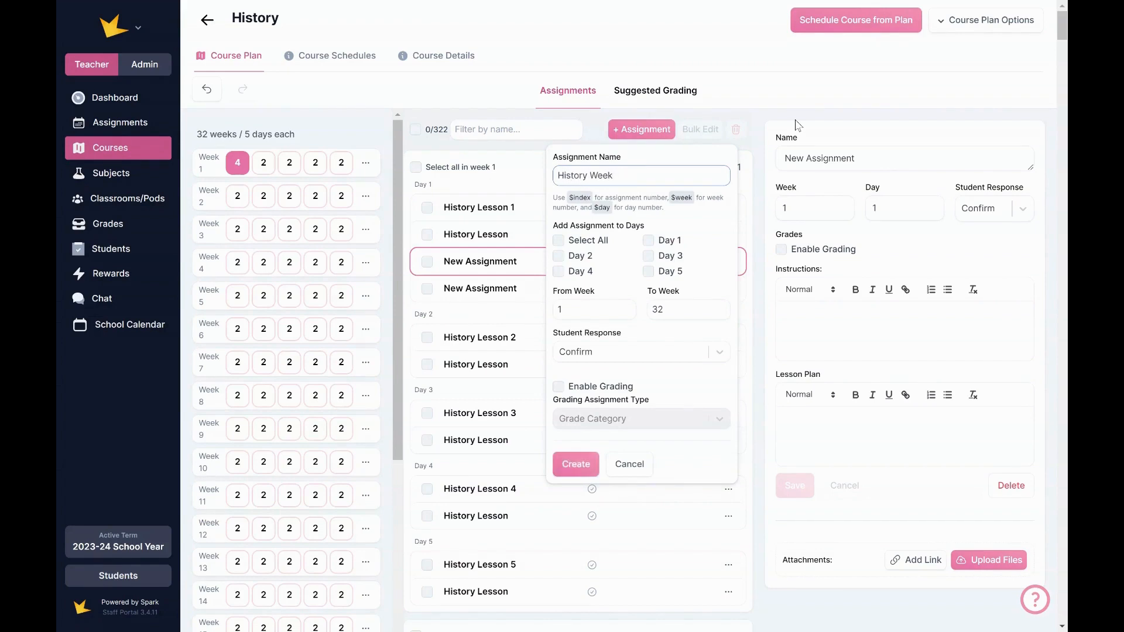
type(" $week")
left_click(559, 241)
left_click(578, 472)
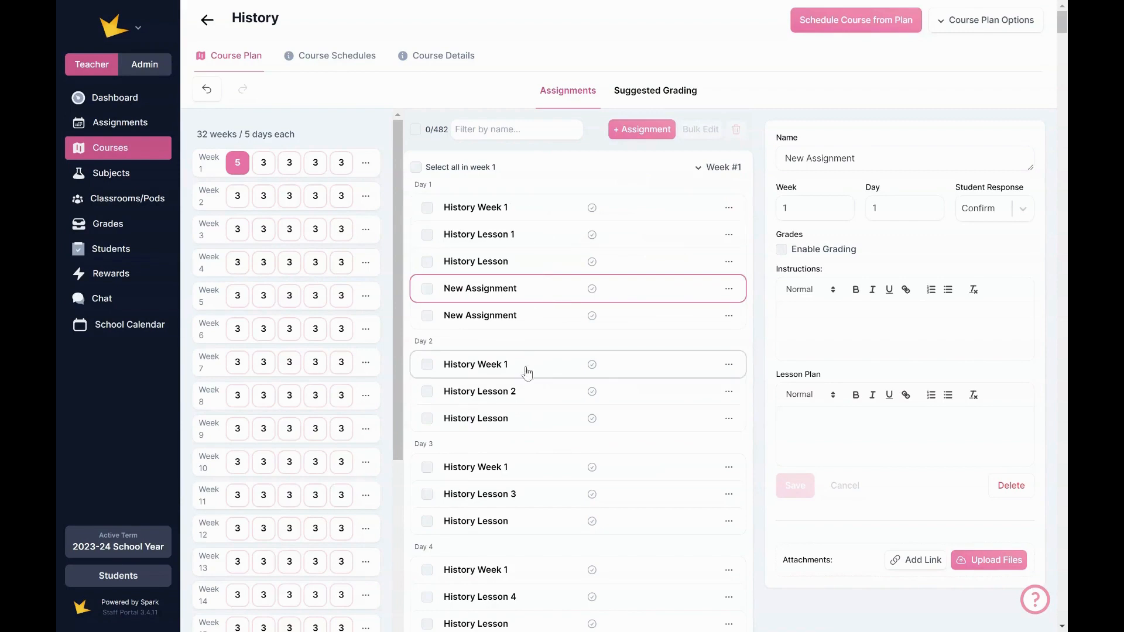
Bulk-create assignments named "History Day $day" on all five days of weeks 1 to 32
scroll(531, 465, "down", 1)
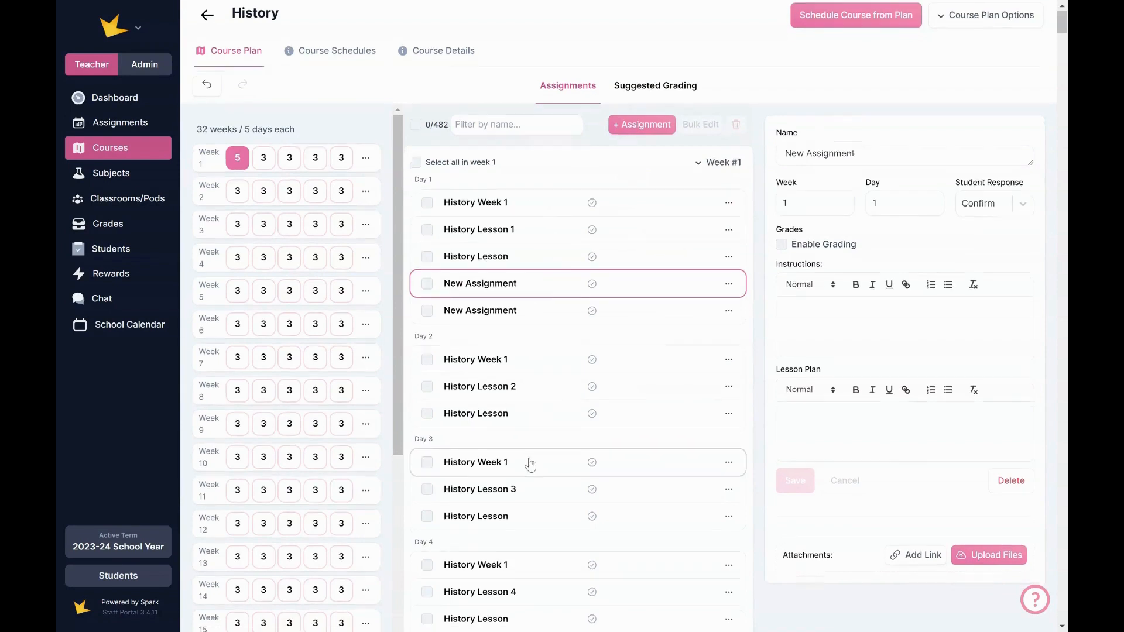
scroll(527, 445, "down", 10)
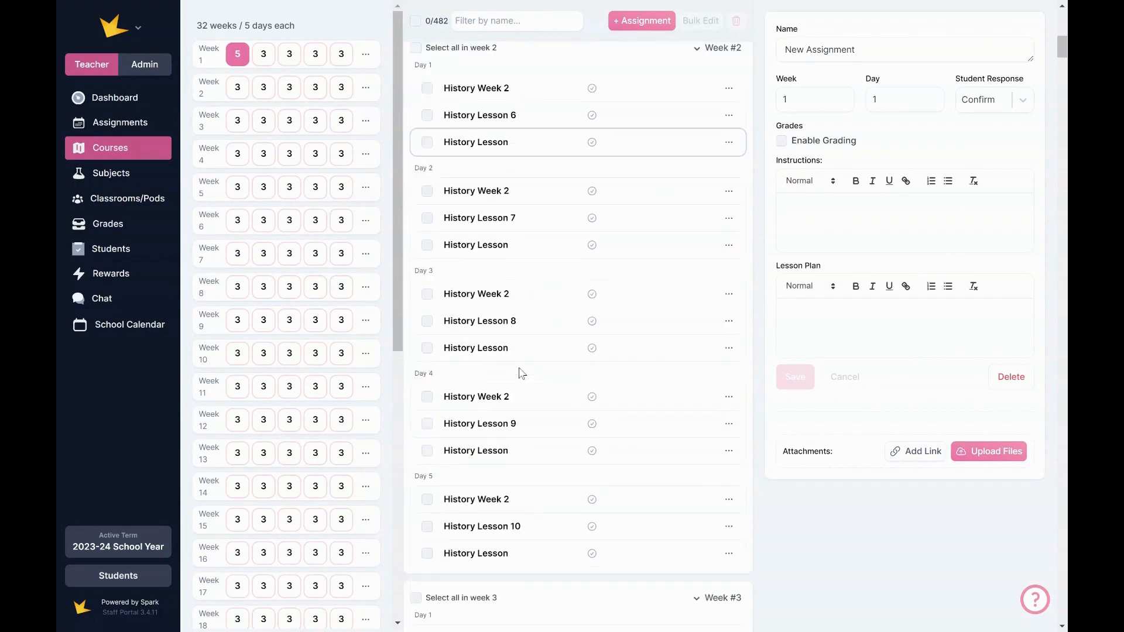
scroll(522, 373, "down", 5)
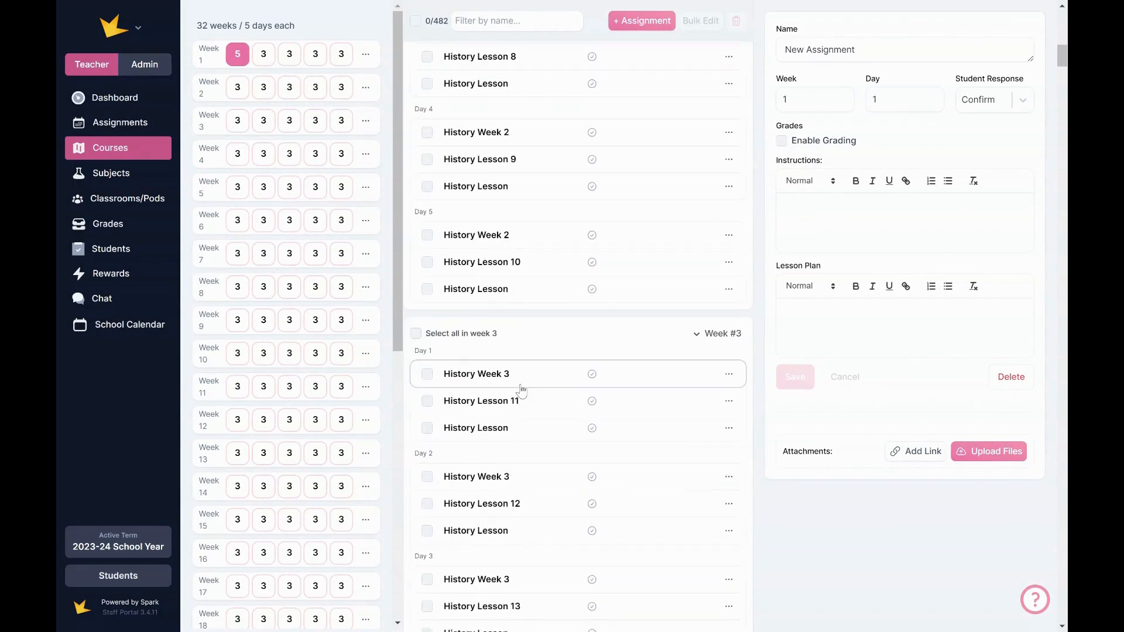
scroll(597, 296, "up", 15)
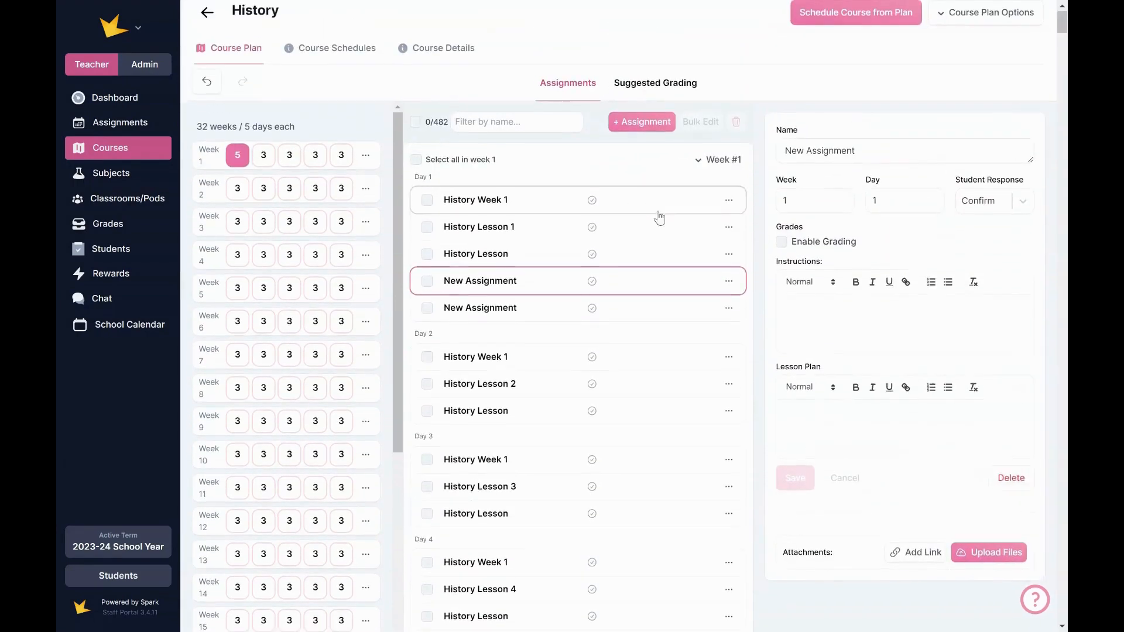
left_click(647, 129)
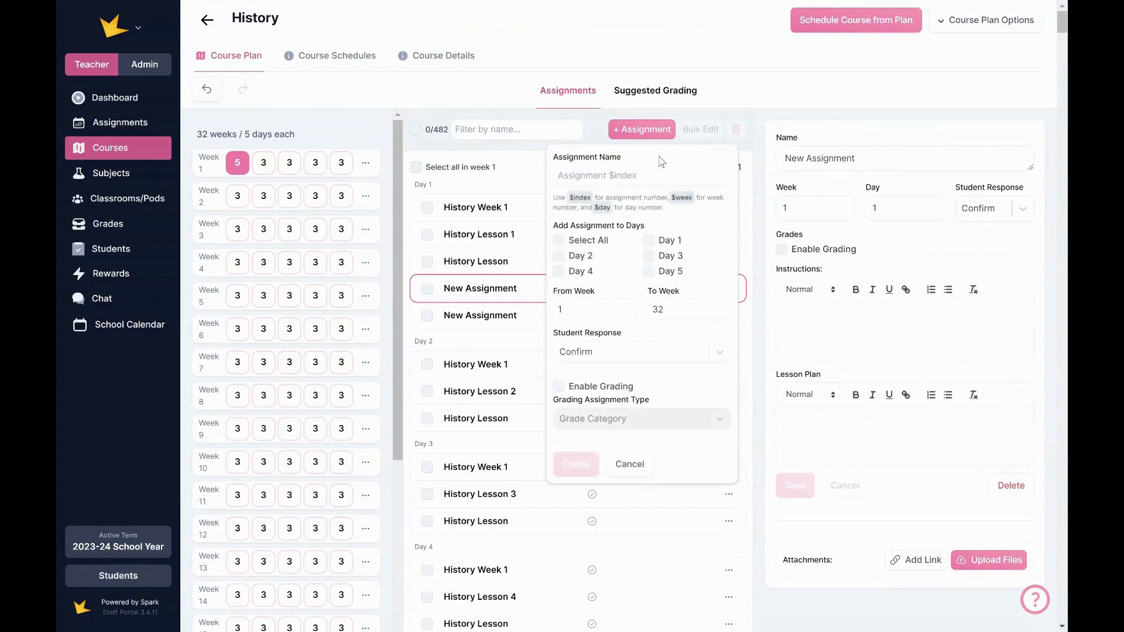
left_click(660, 176)
type("H")
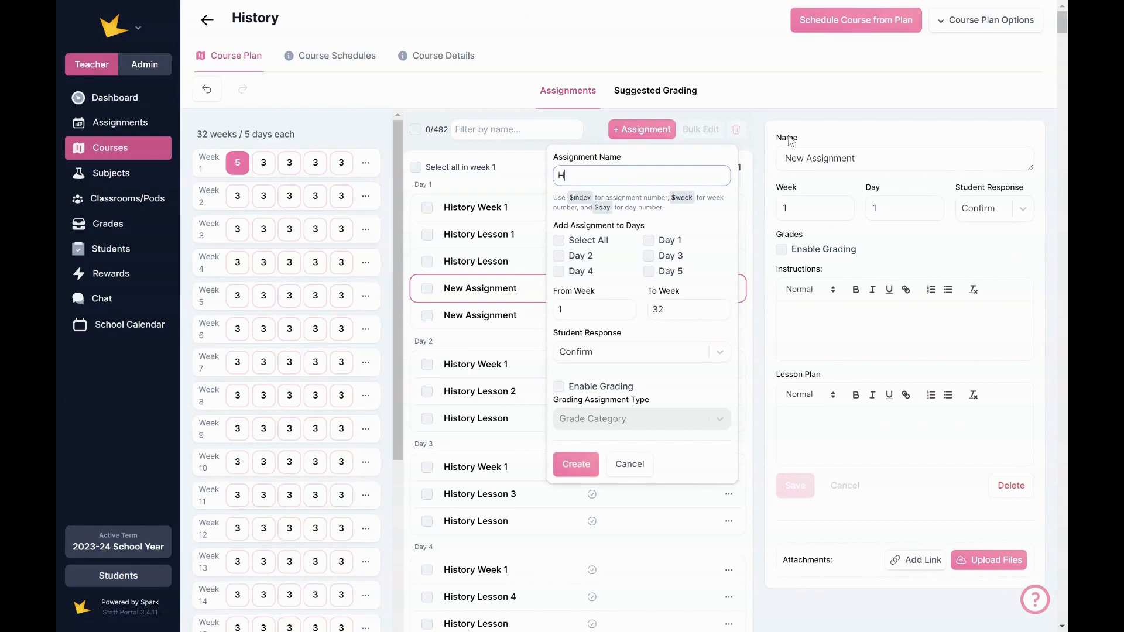
type("istory Day $day")
left_click(564, 242)
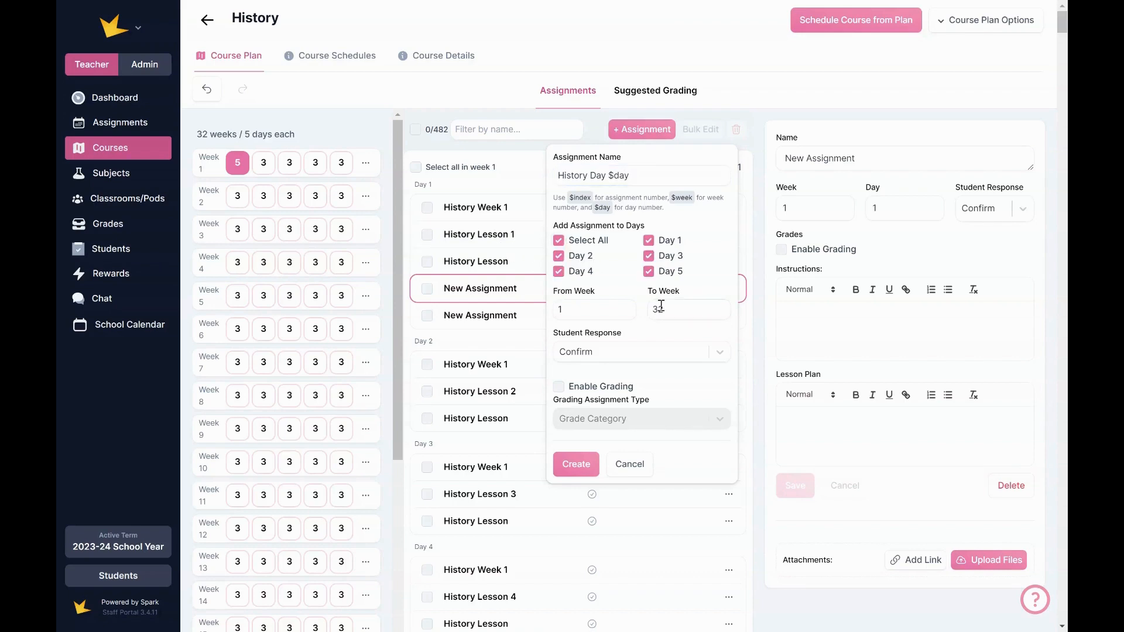
left_click(590, 467)
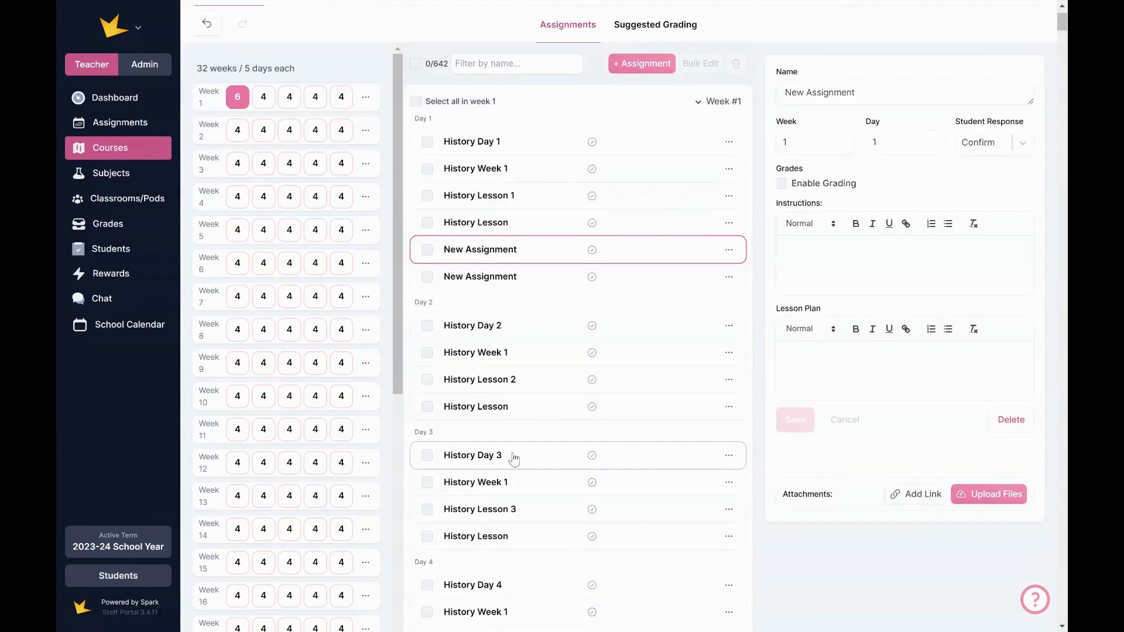
Bulk-create assignments named "History Week $week, Day $day" on all five days of weeks 1 to 32
left_click(653, 130)
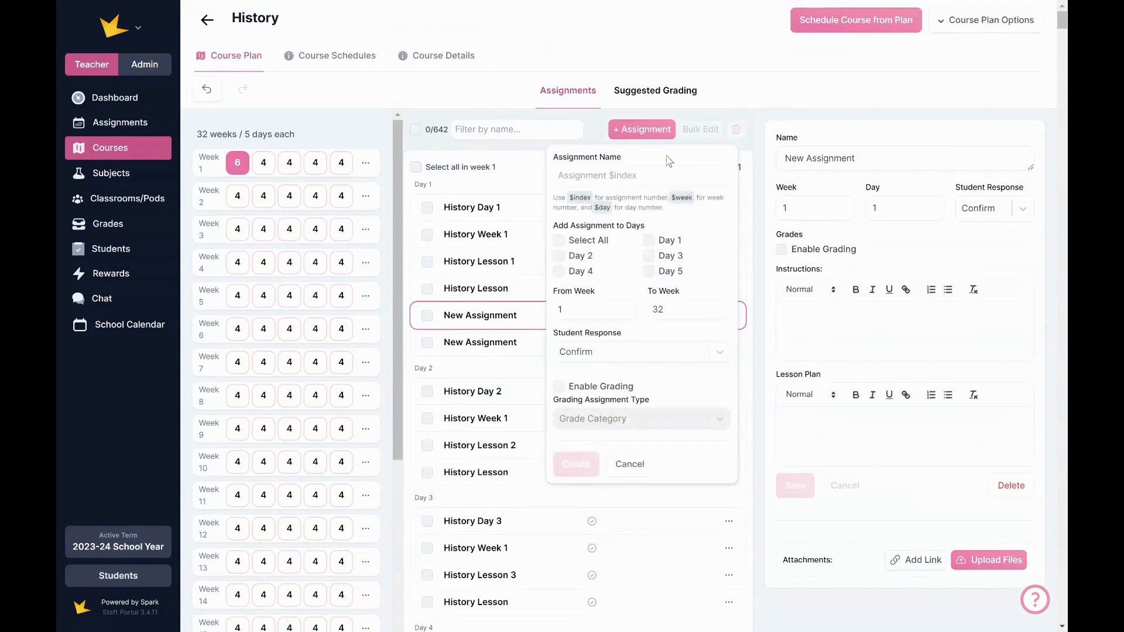
left_click(656, 176)
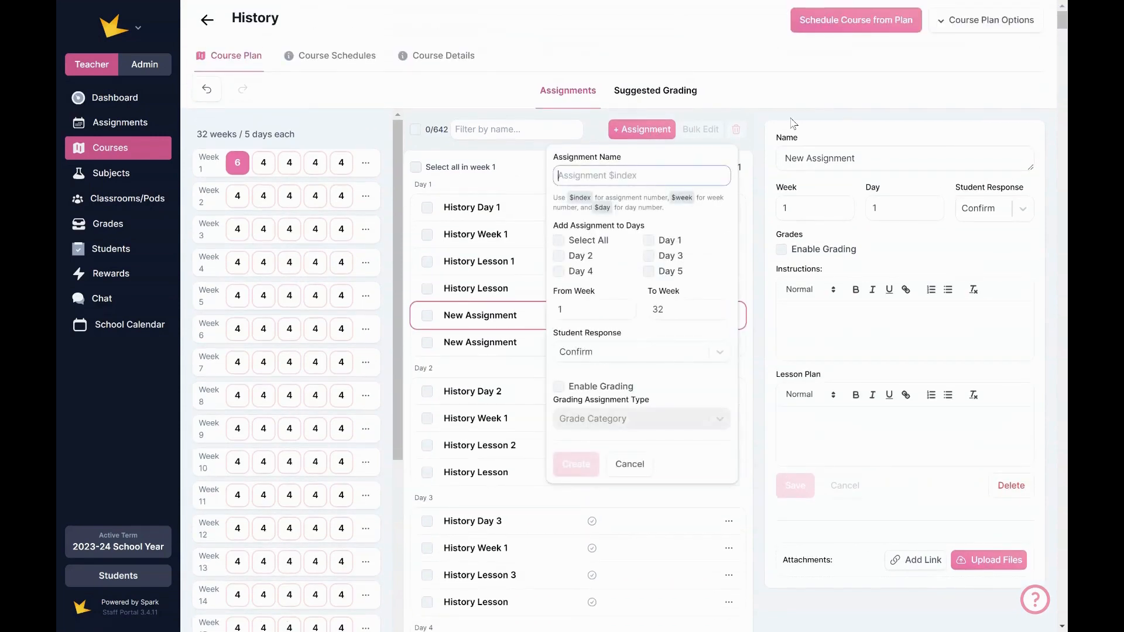
type("Histo")
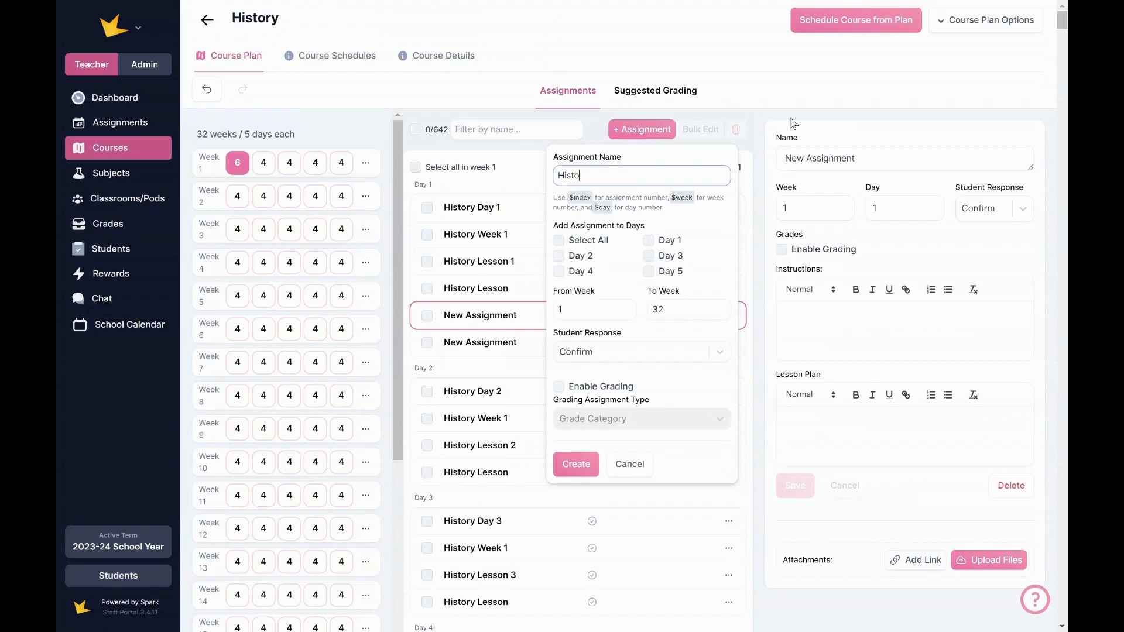
type("ry Week $week, Day $day")
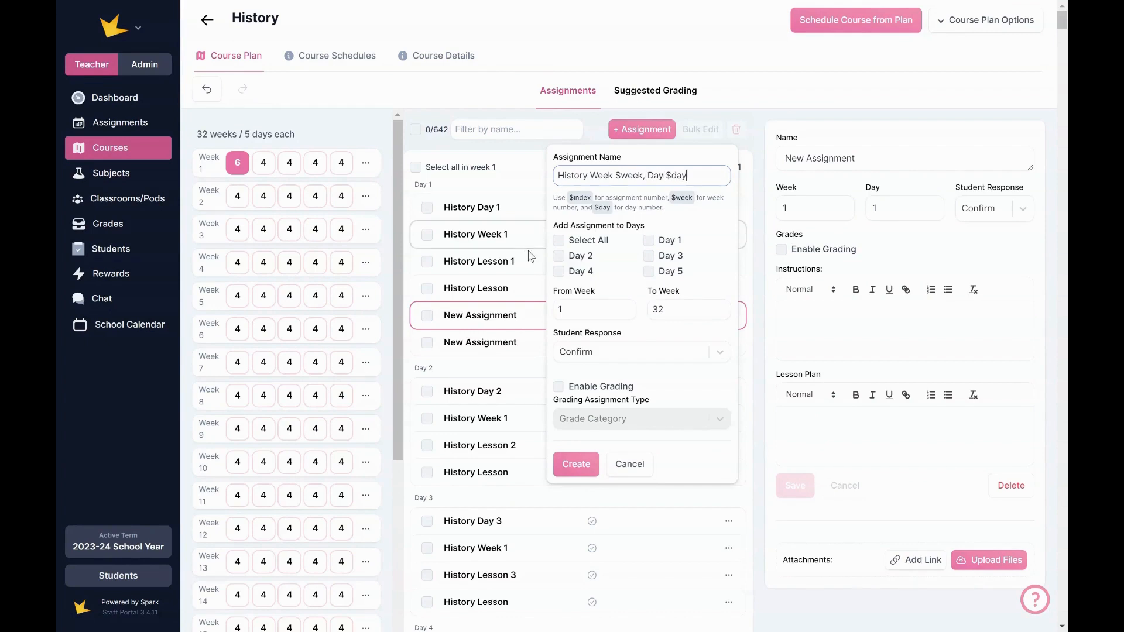
left_click(558, 240)
left_click(586, 464)
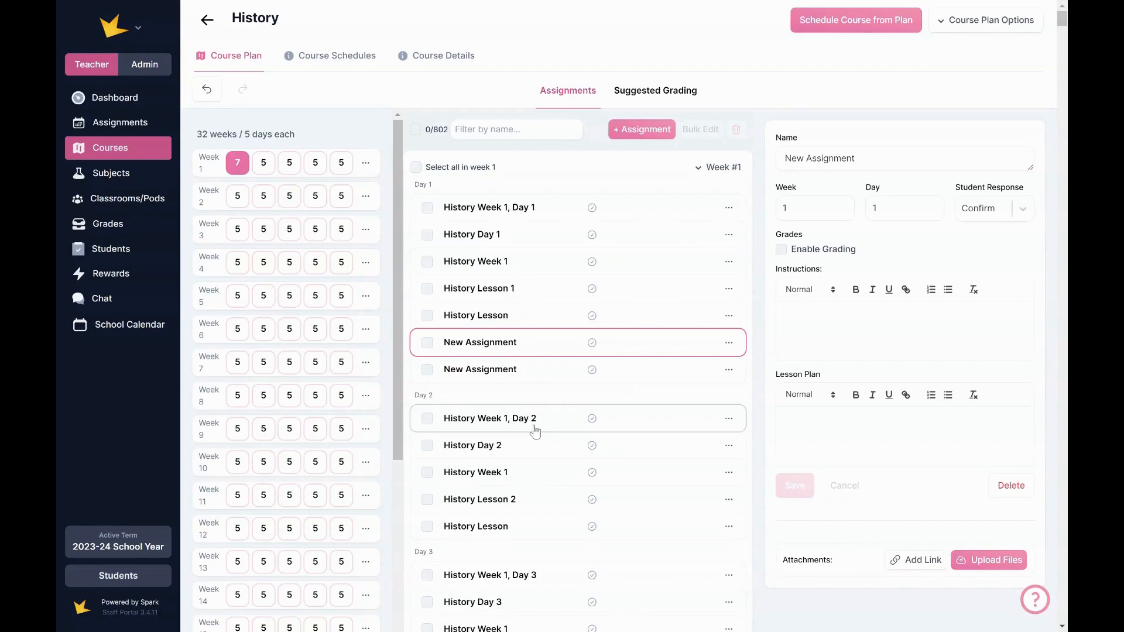
Shift the "History Week 1, Day 1" assignment down two places within Week 1, Day 1
scroll(530, 422, "down", 12)
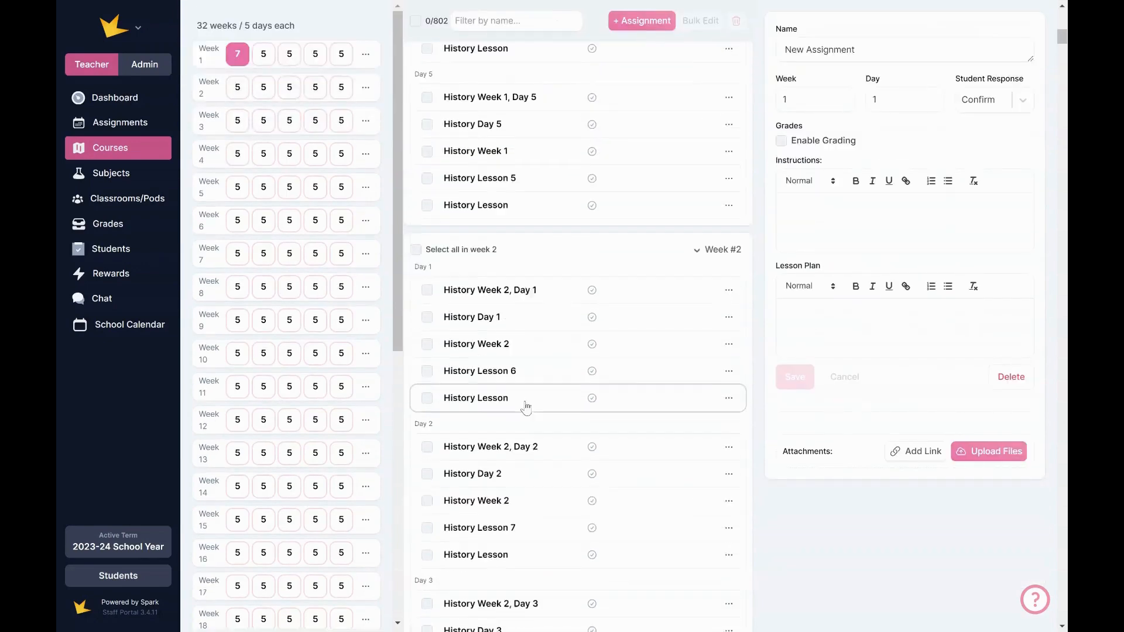
scroll(527, 404, "down", 5)
scroll(559, 152, "up", 1)
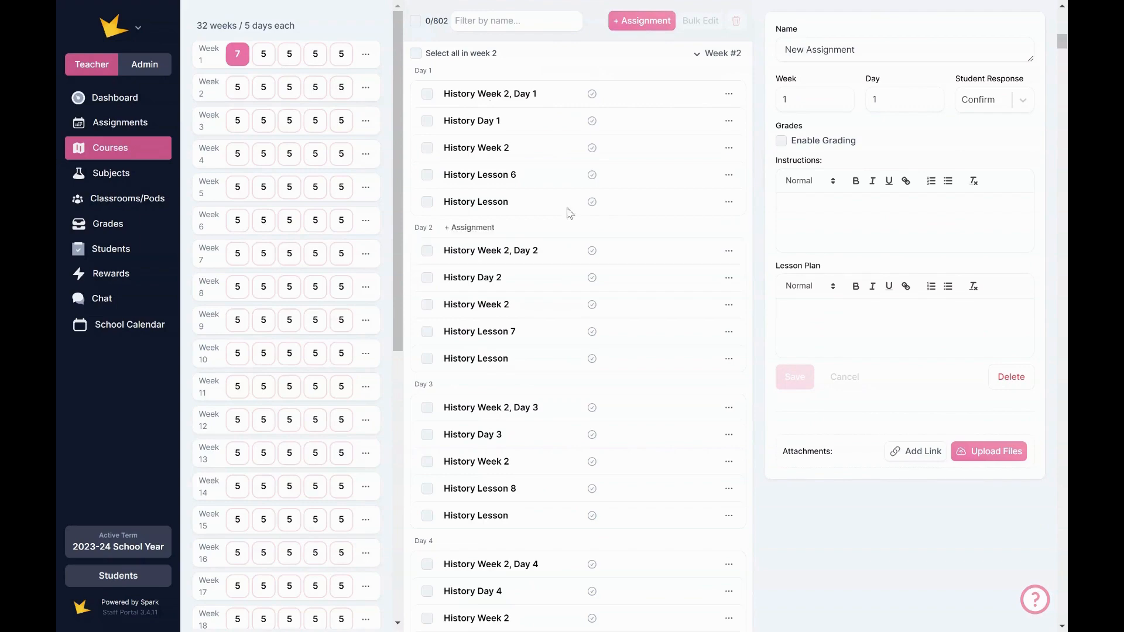
scroll(570, 210, "up", 15)
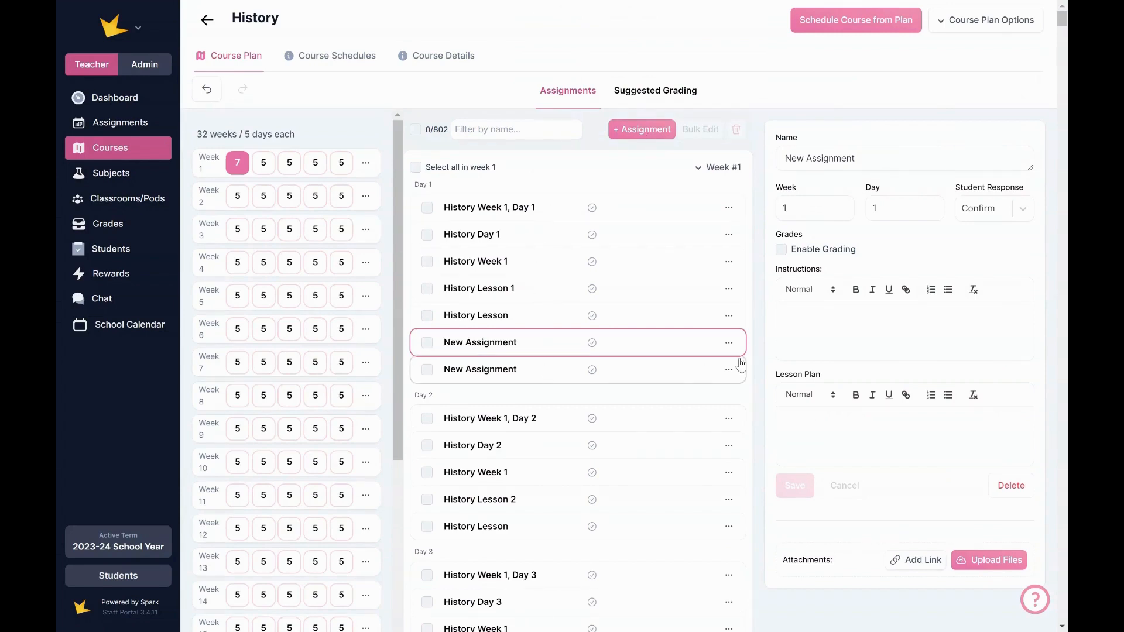
left_click(730, 232)
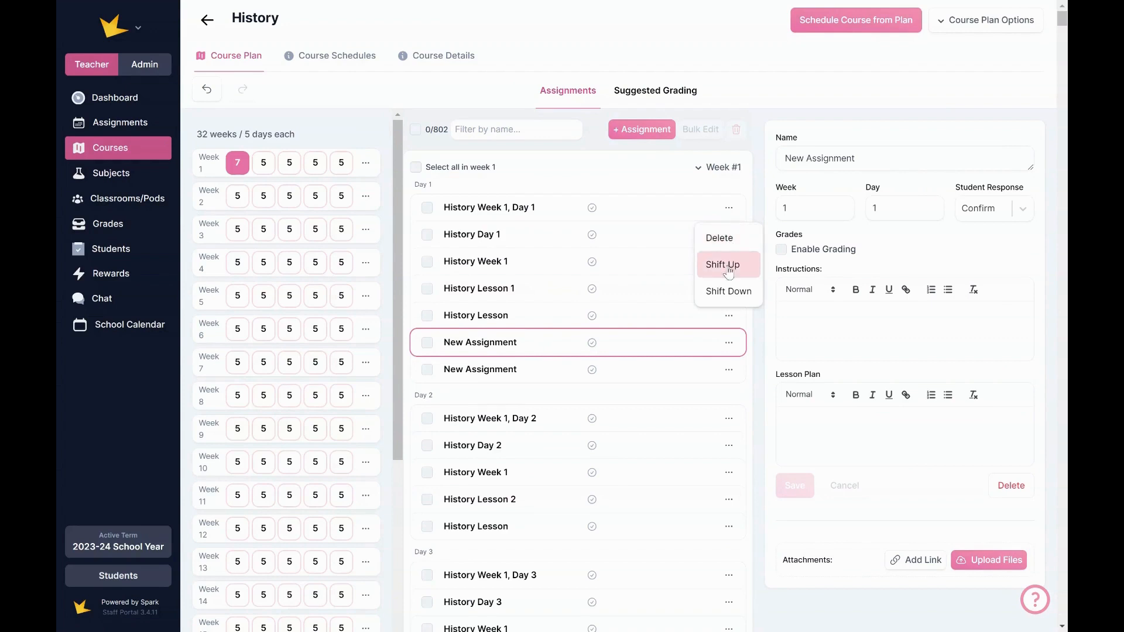
left_click(737, 299)
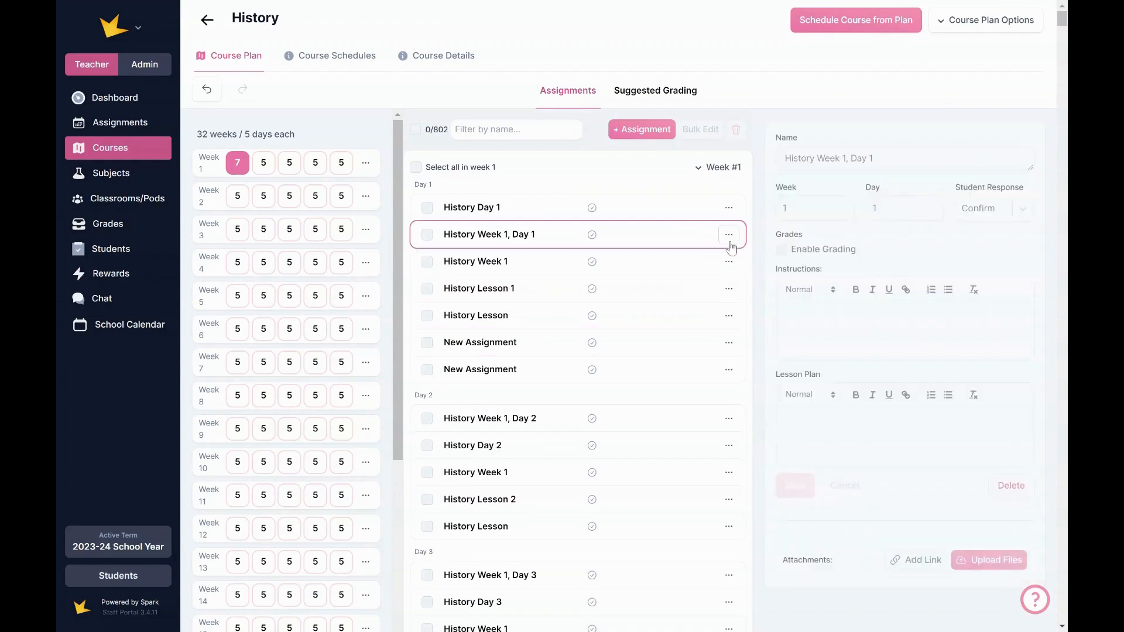
left_click(729, 234)
left_click(740, 318)
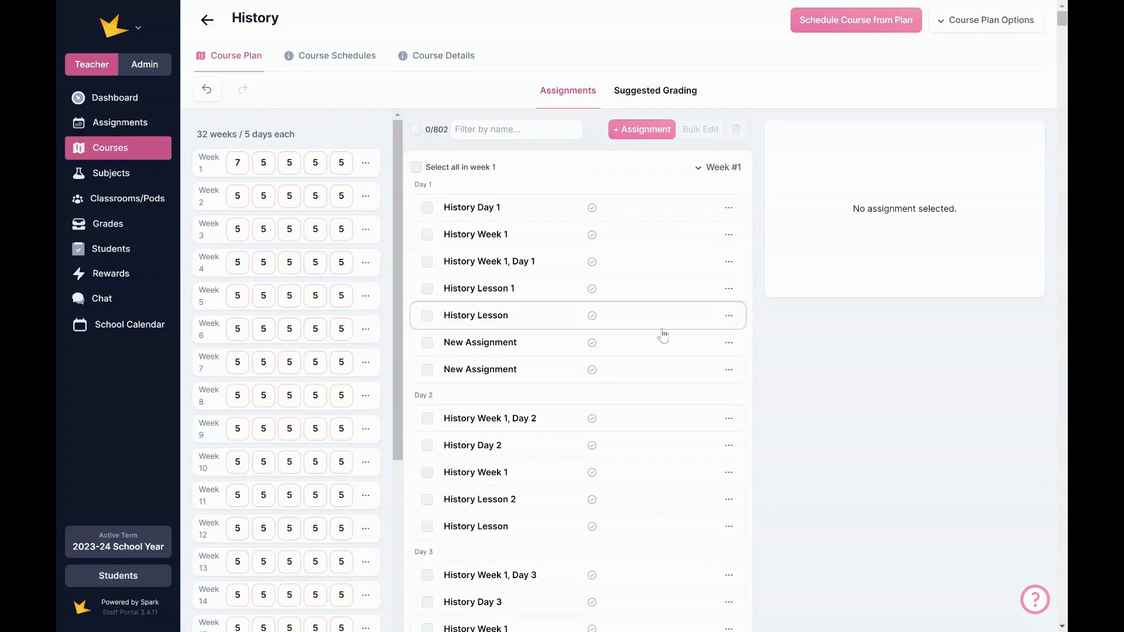
Open the "History Day 1" assignment in Week 1, Day 1, view its student response options and enable grading
left_click(674, 216)
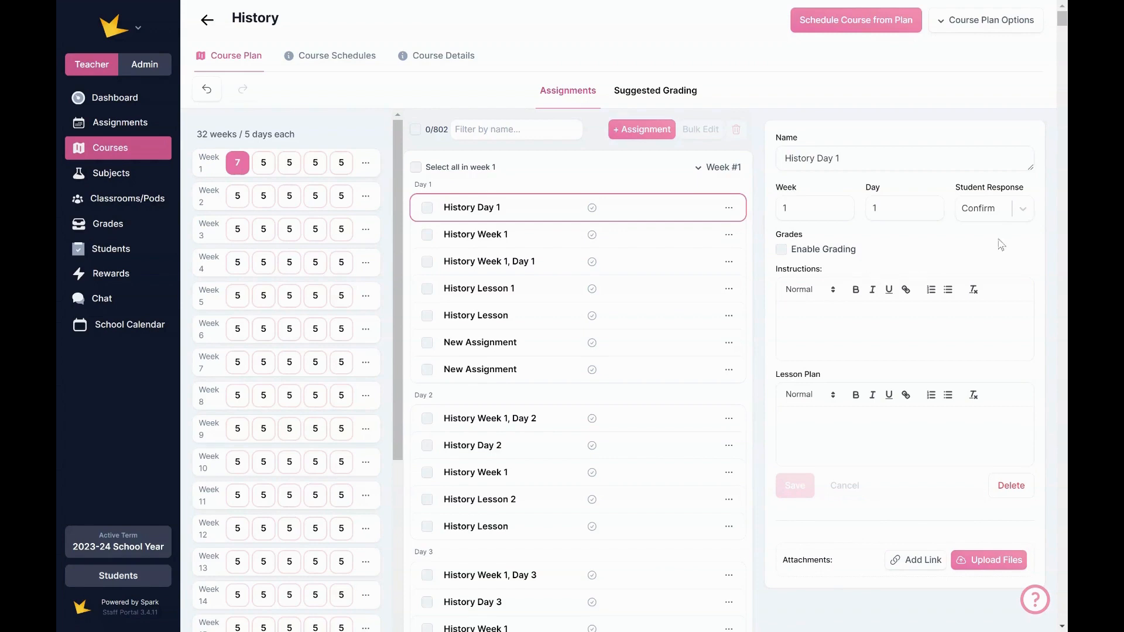
left_click(1019, 218)
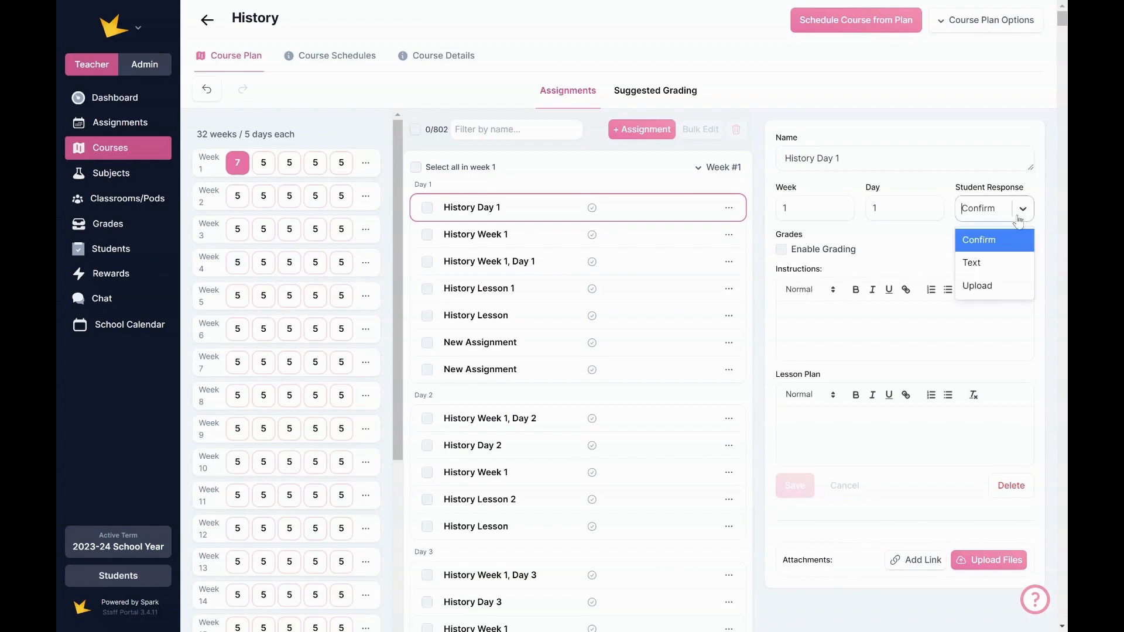
left_click(1018, 220)
left_click(830, 258)
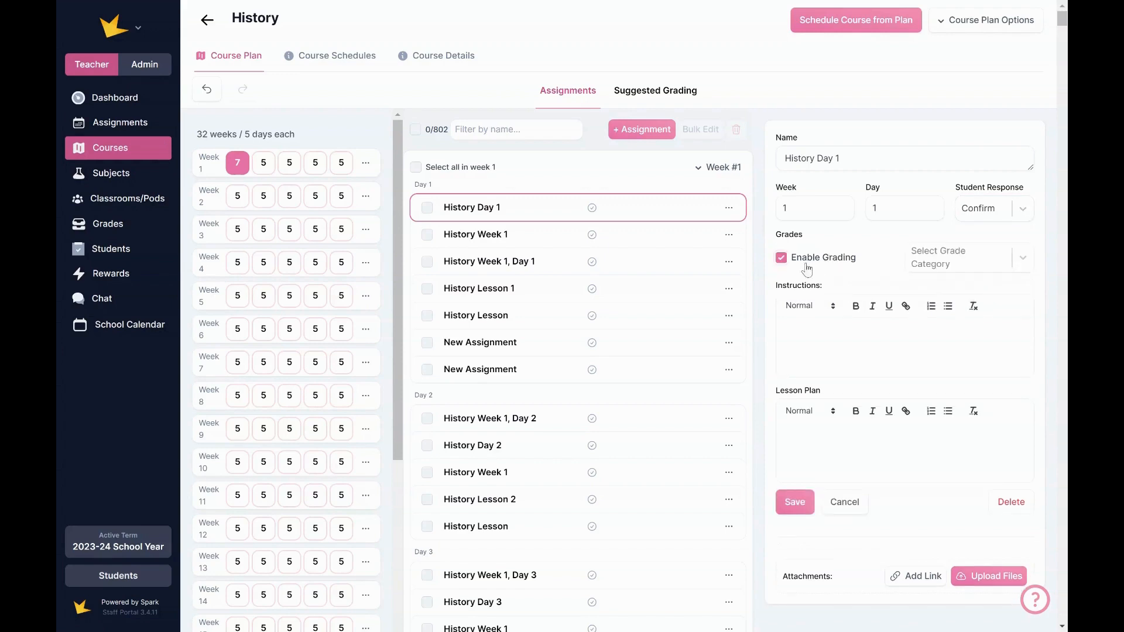
left_click(818, 331)
scroll(825, 369, "down", 2)
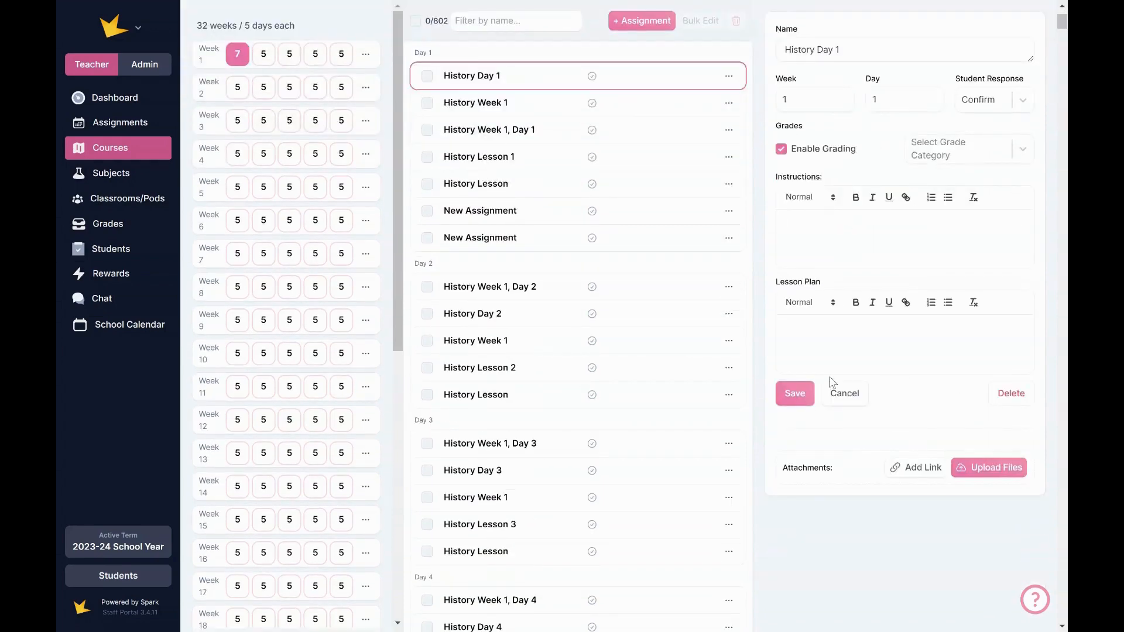
scroll(907, 418, "down", 3)
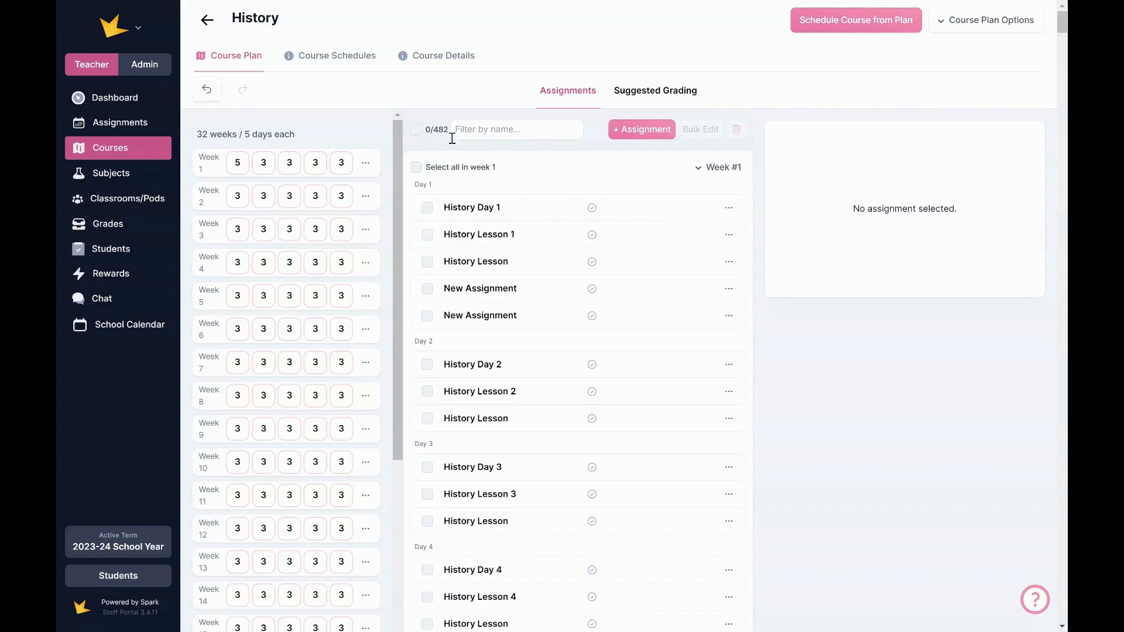
Filter the course plan's assignments by the name "Lesson" and select all matching ones
left_click(416, 130)
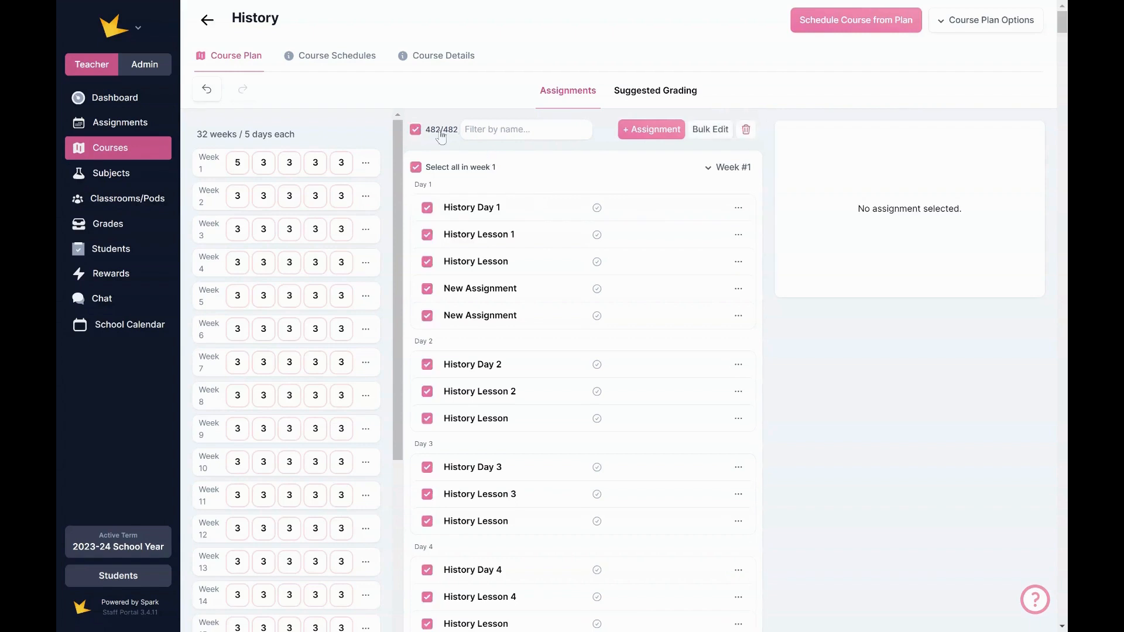
left_click(416, 130)
left_click(484, 129)
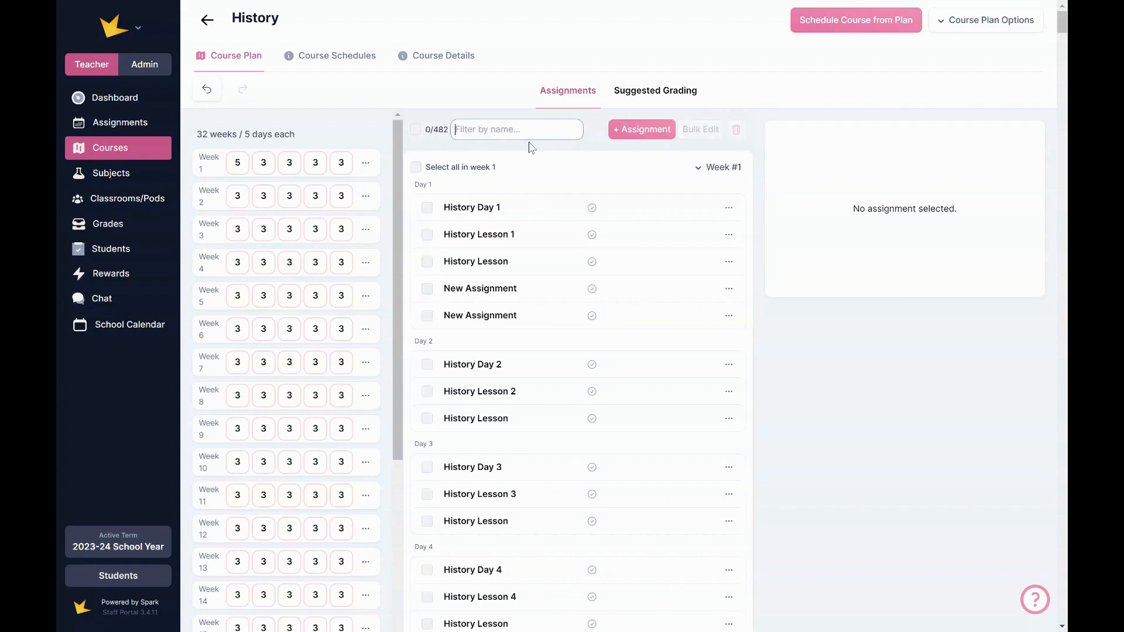
type("Lesson")
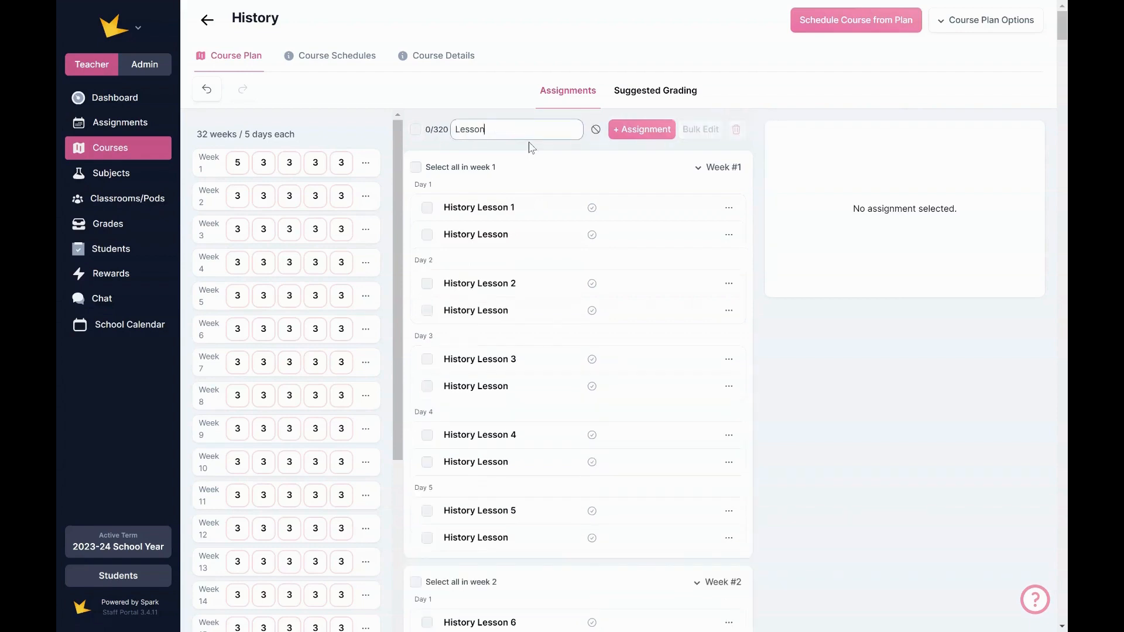
left_click(416, 130)
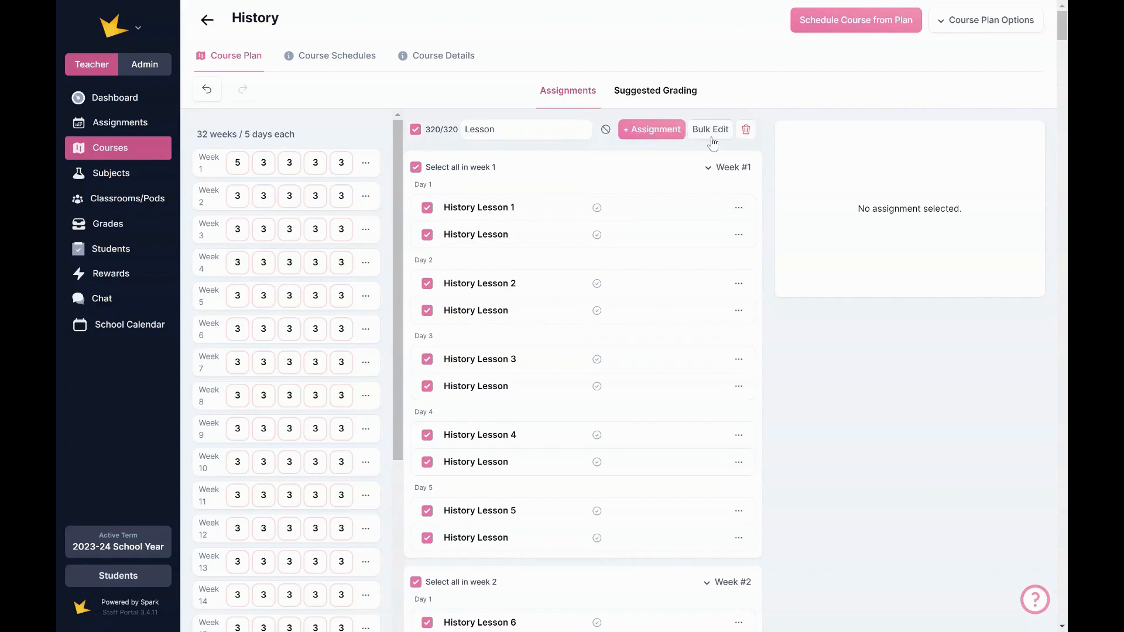
left_click(712, 135)
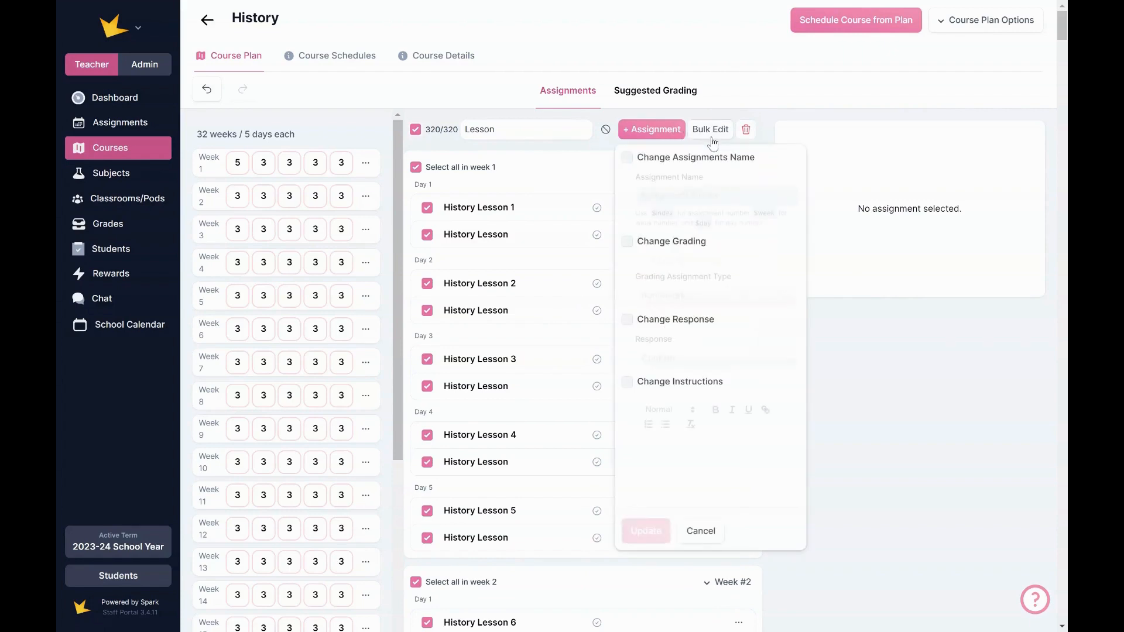
left_click(701, 162)
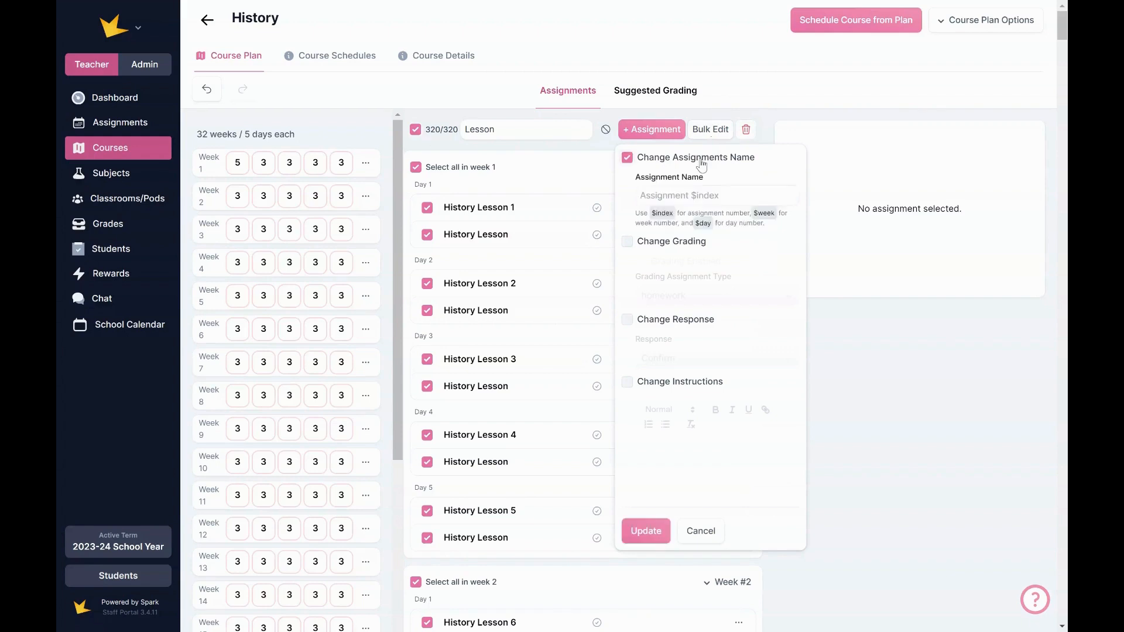
left_click(686, 242)
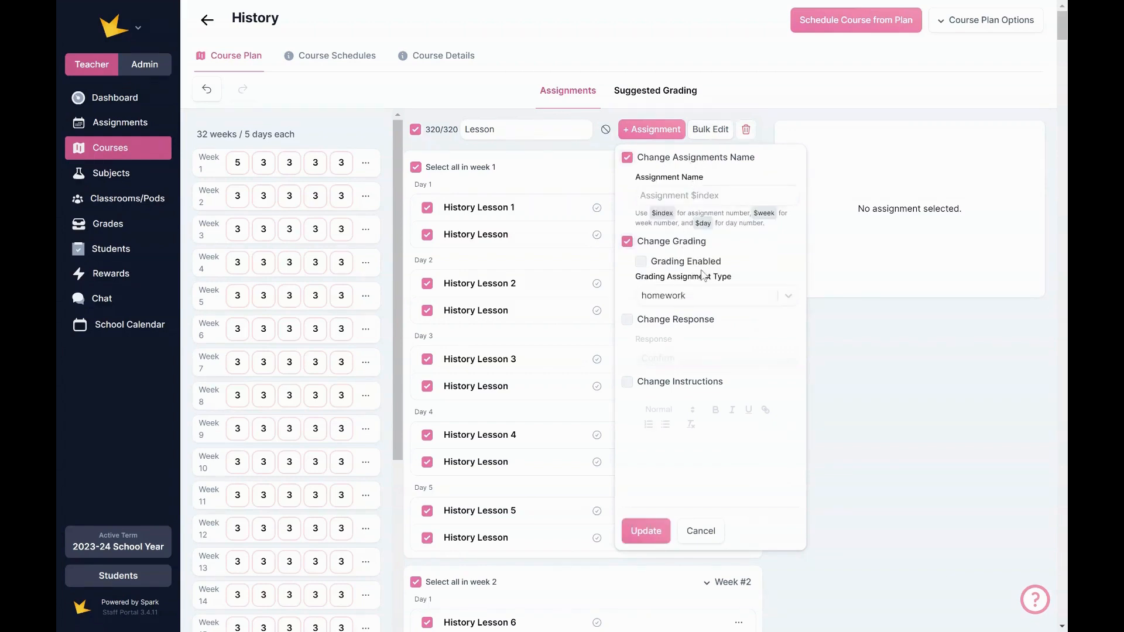
left_click(695, 323)
left_click(712, 534)
Delete all selected "Lesson" assignments from the course plan
left_click(746, 131)
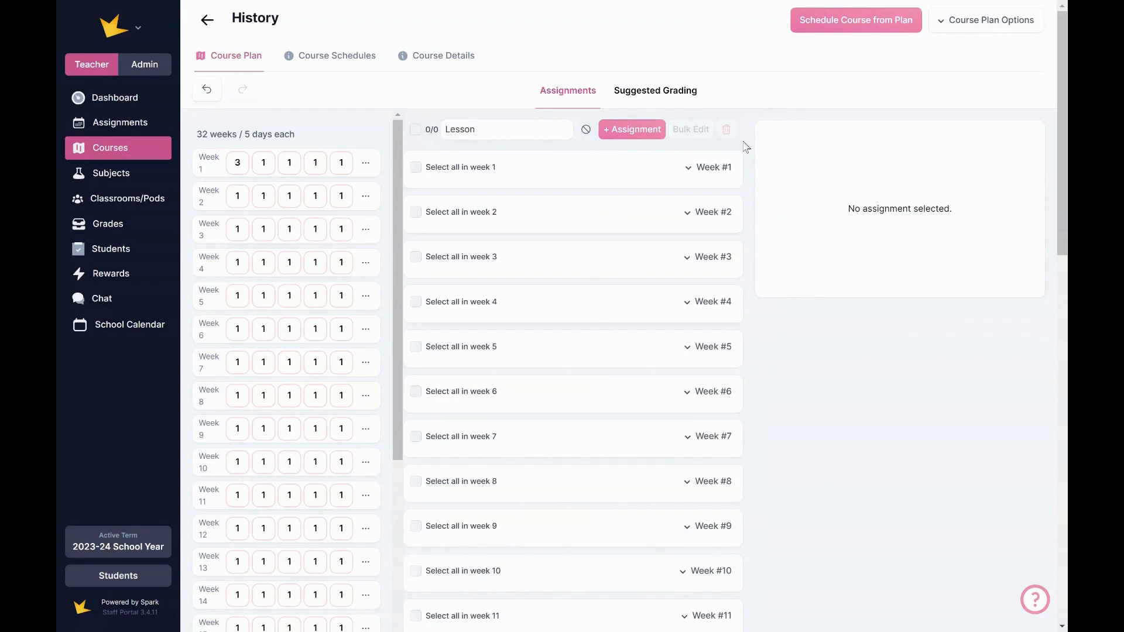
Start scheduling the History course from its plan and add all students to the course
left_click(444, 62)
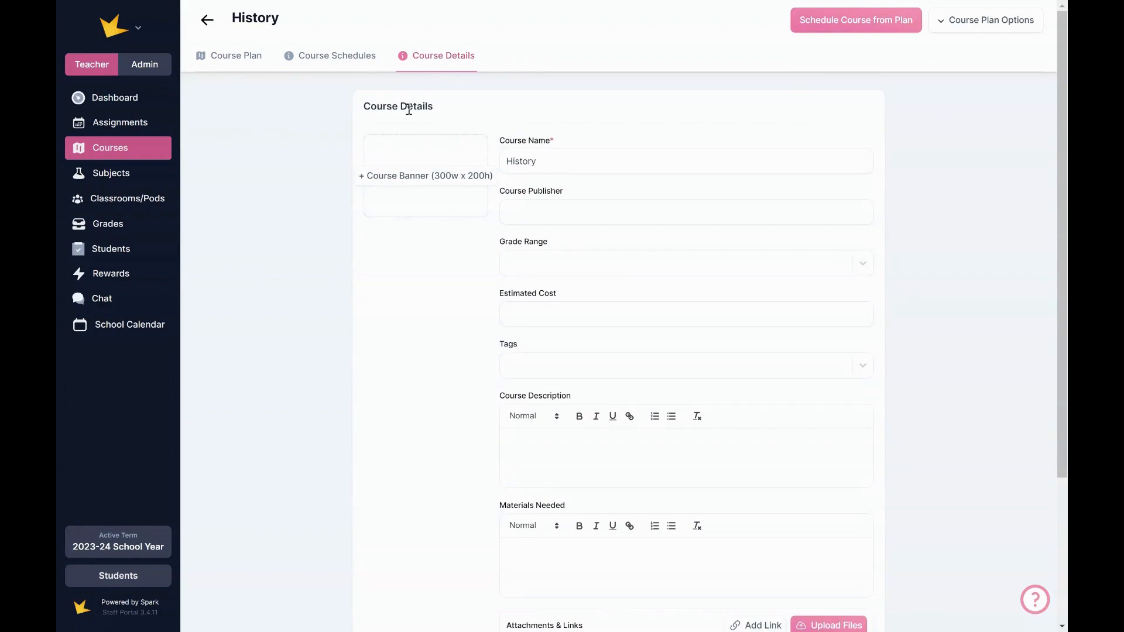
left_click(838, 24)
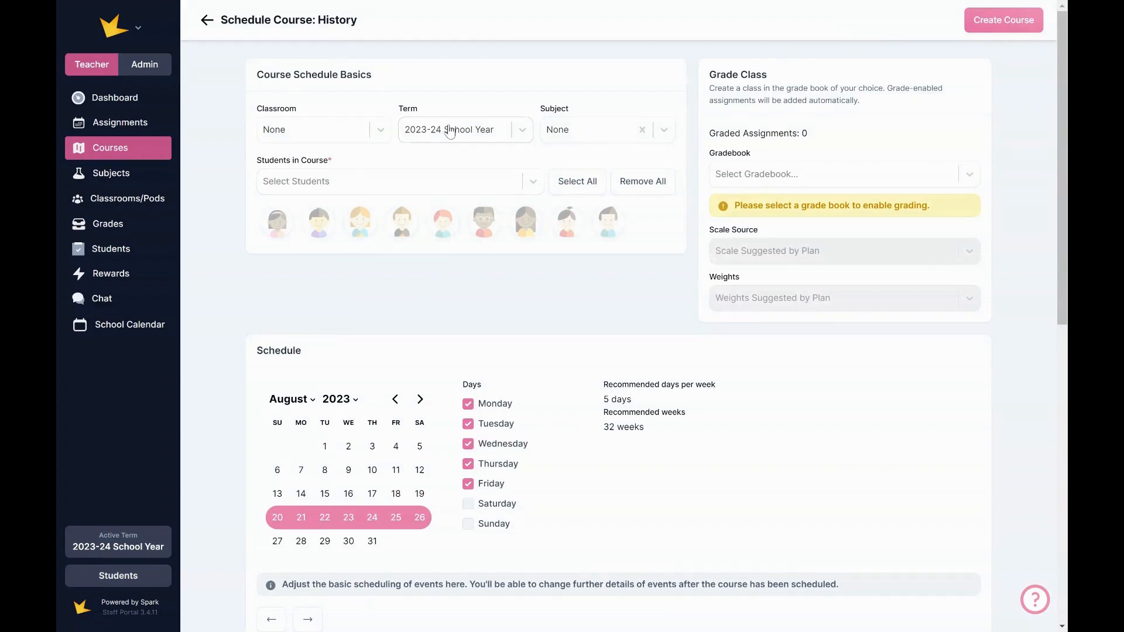
left_click(589, 183)
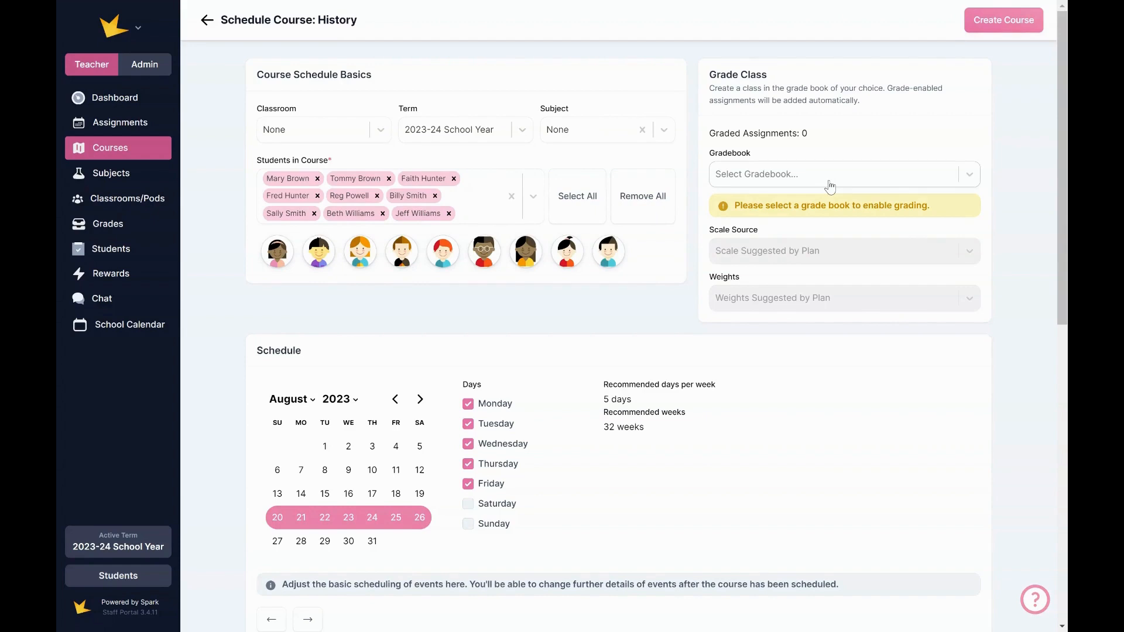
Check the gradebook choices for the History course schedule and set its term to 2024-2025
left_click(830, 186)
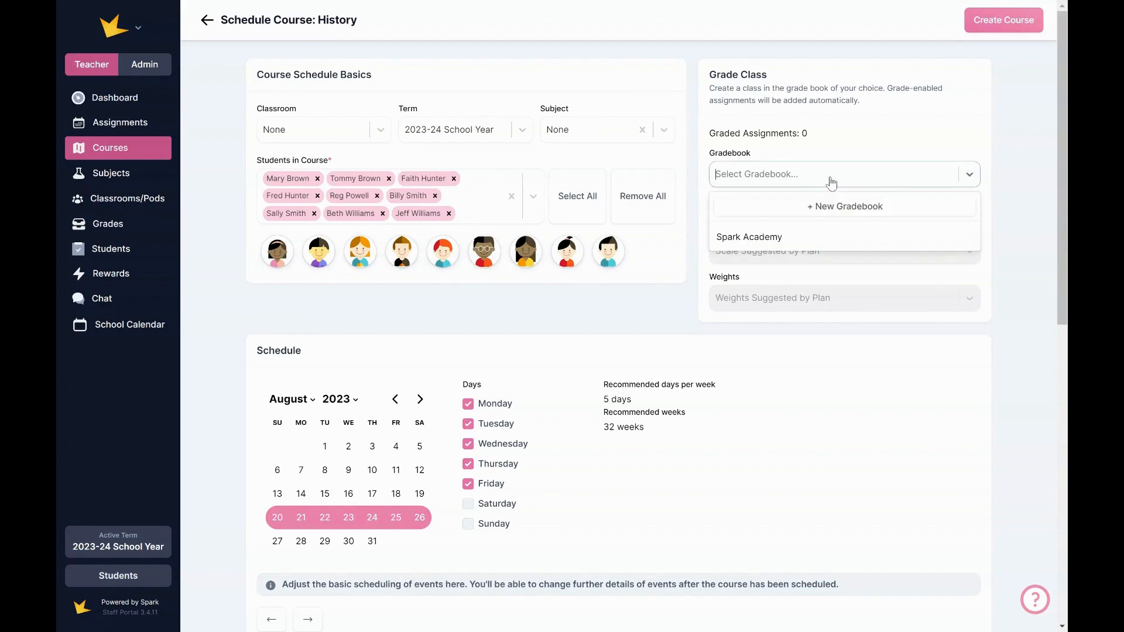
left_click(505, 137)
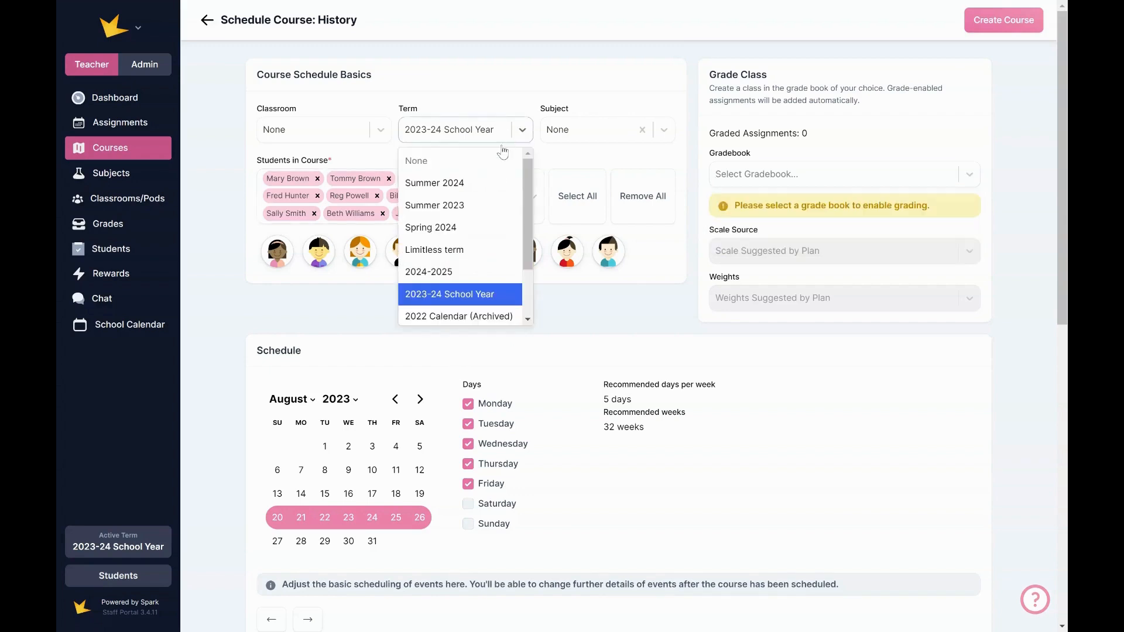
left_click(476, 272)
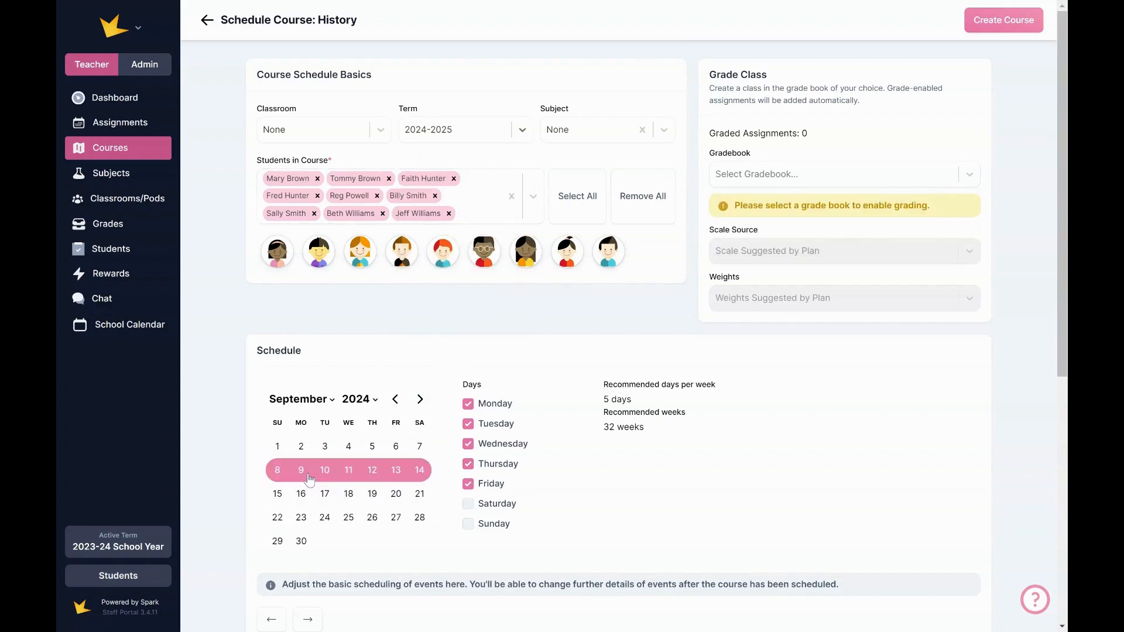
Shift the Friday, September 27 assignment and all future ones three days later, and clear the selection
scroll(310, 480, "down", 7)
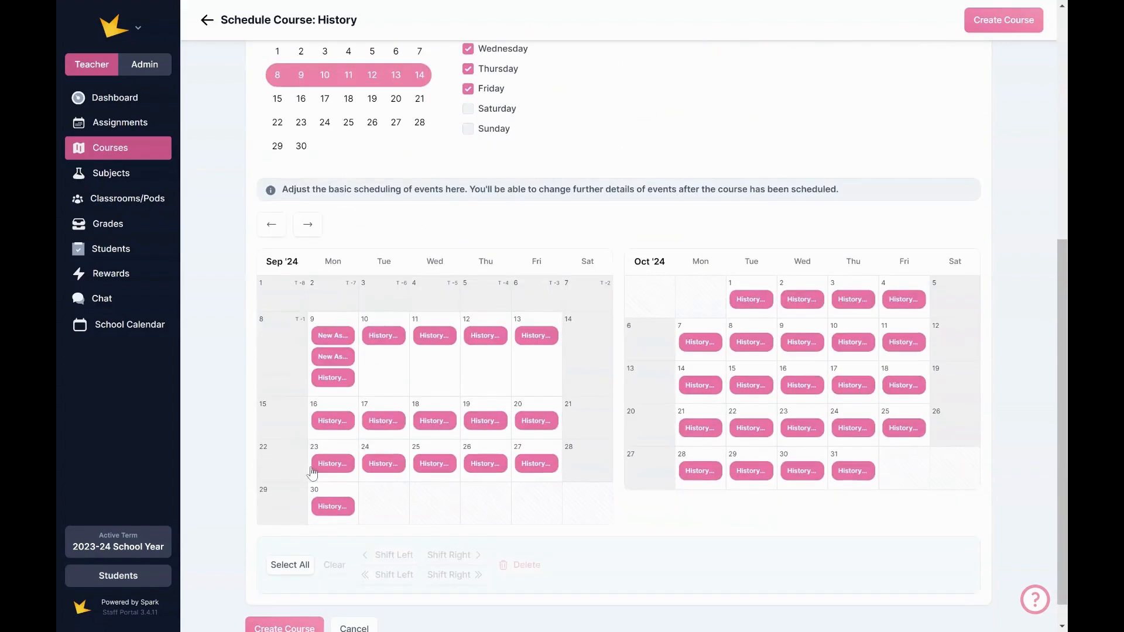
scroll(349, 467, "down", 1)
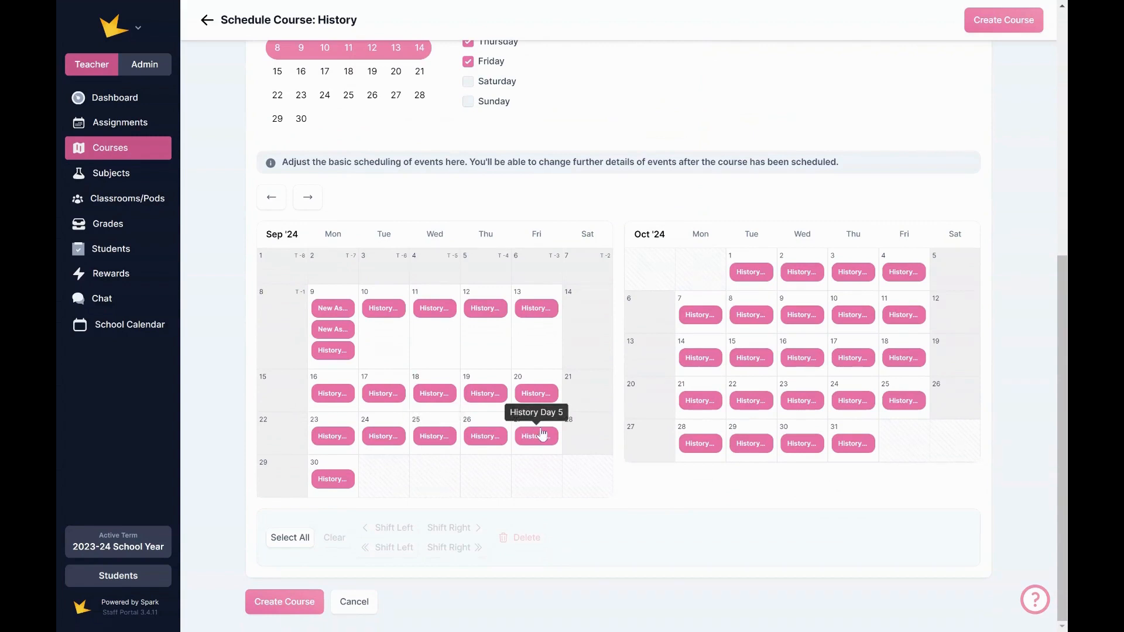
right_click(544, 441)
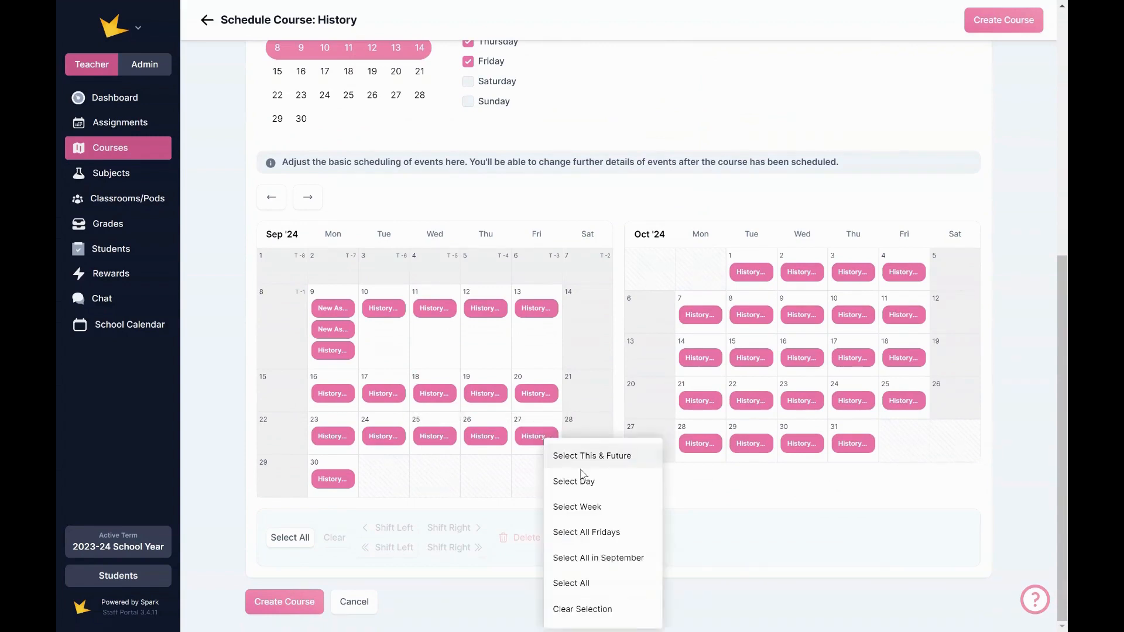
left_click(587, 462)
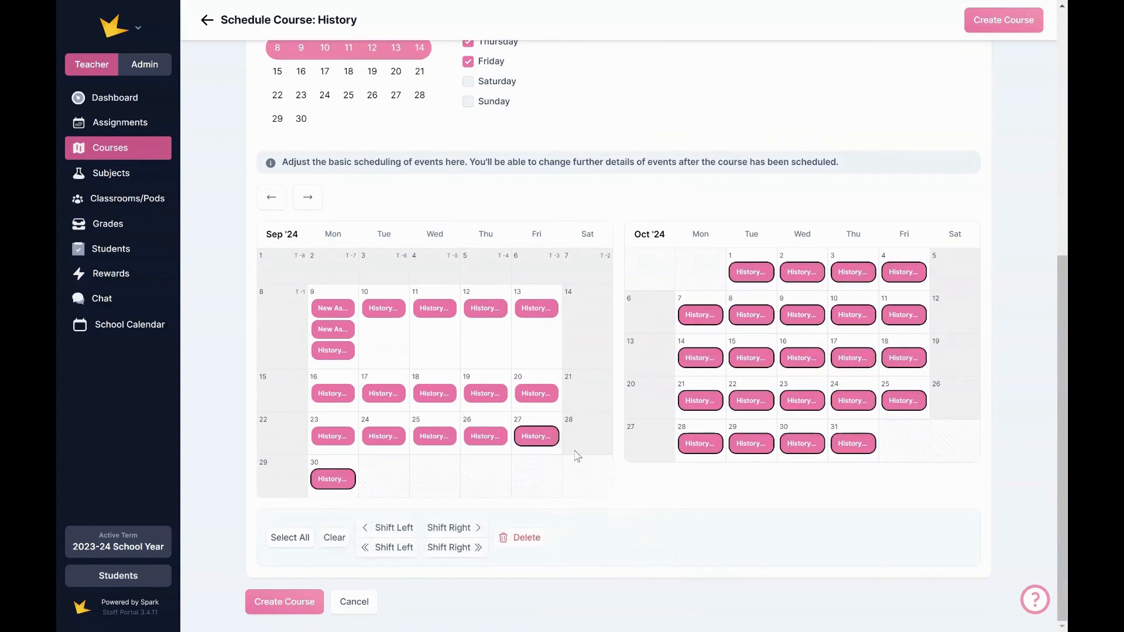
left_click(477, 531)
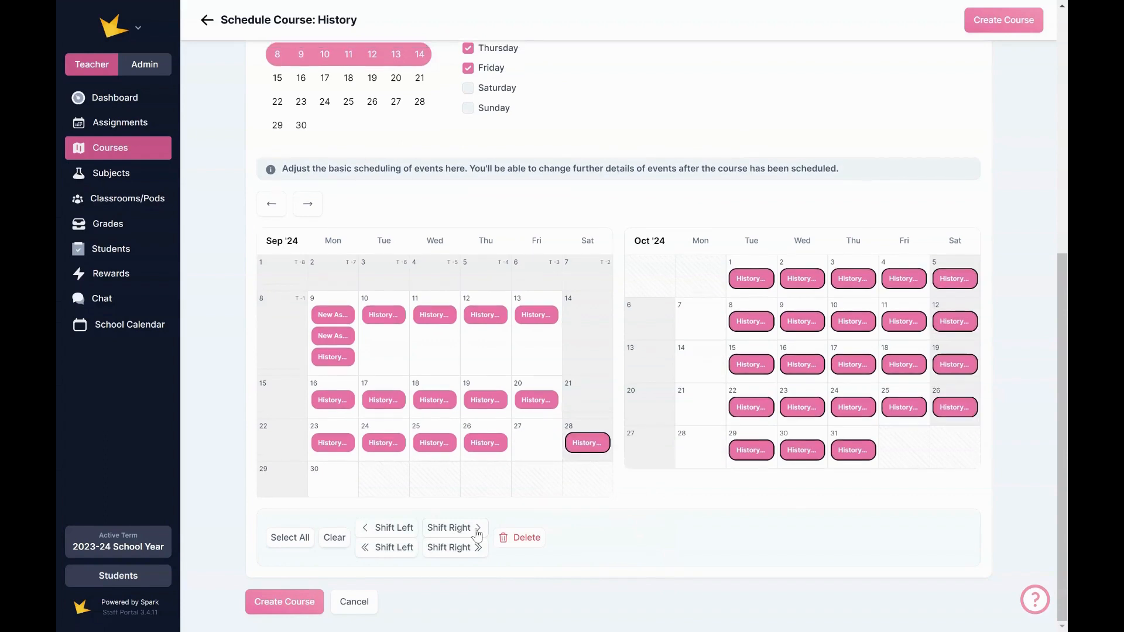
left_click(477, 532)
left_click(477, 531)
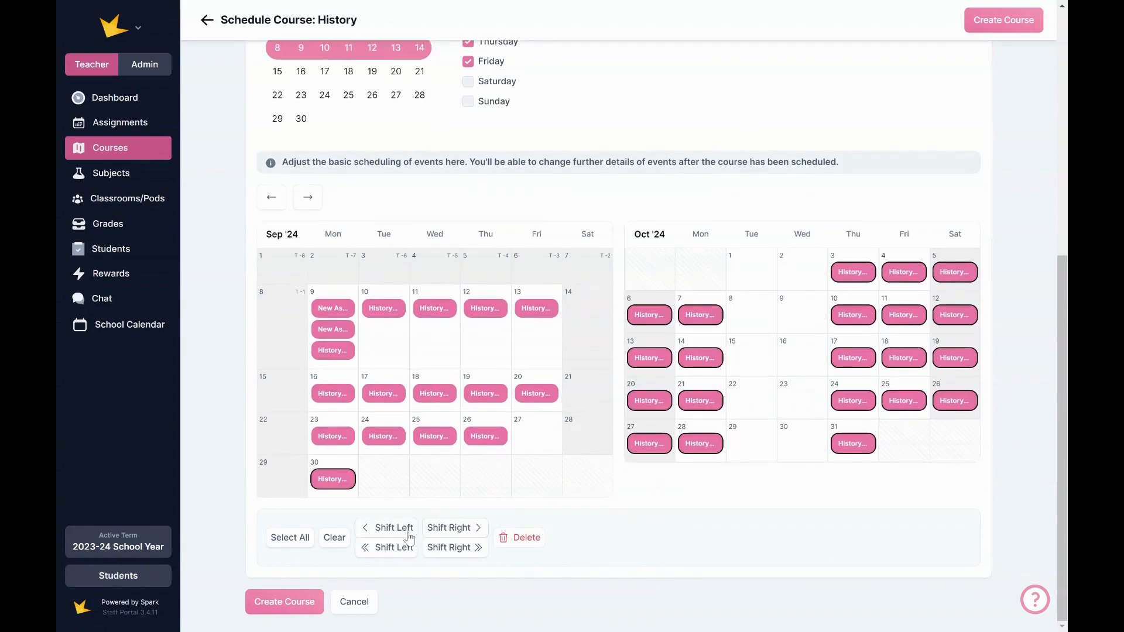
left_click(334, 544)
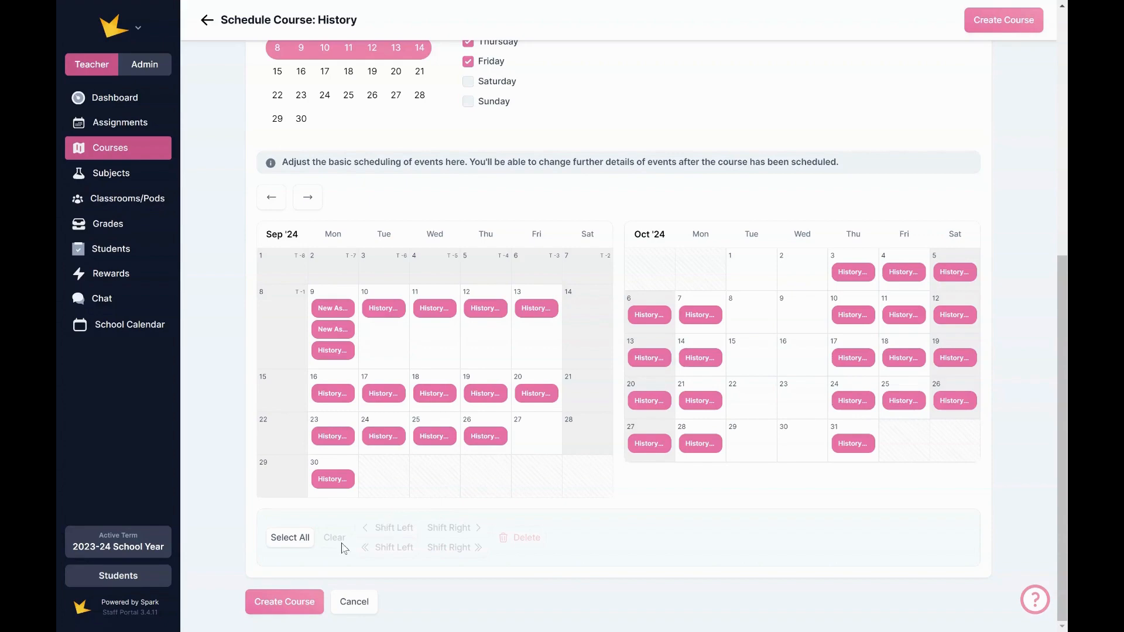
Review the schedule settings and create the History course
scroll(338, 542, "up", 5)
scroll(338, 542, "up", 3)
scroll(343, 540, "down", 7)
left_click(296, 600)
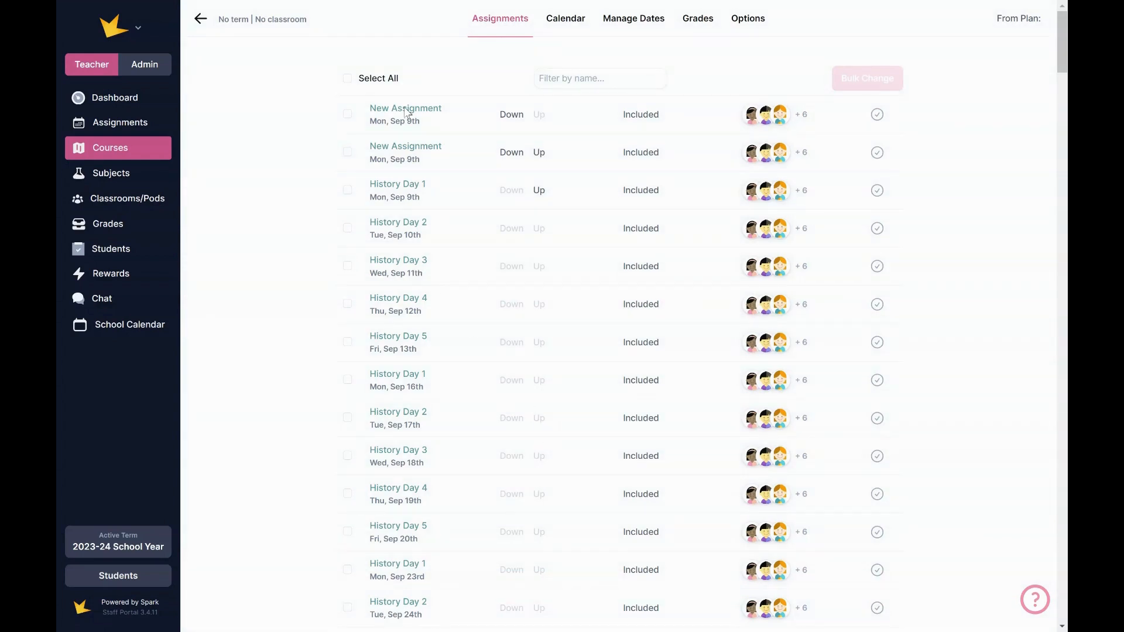
View the details of "History Day 1" on Monday, September 9 and mark that assignment as skipped
left_click(399, 191)
left_click(304, 173)
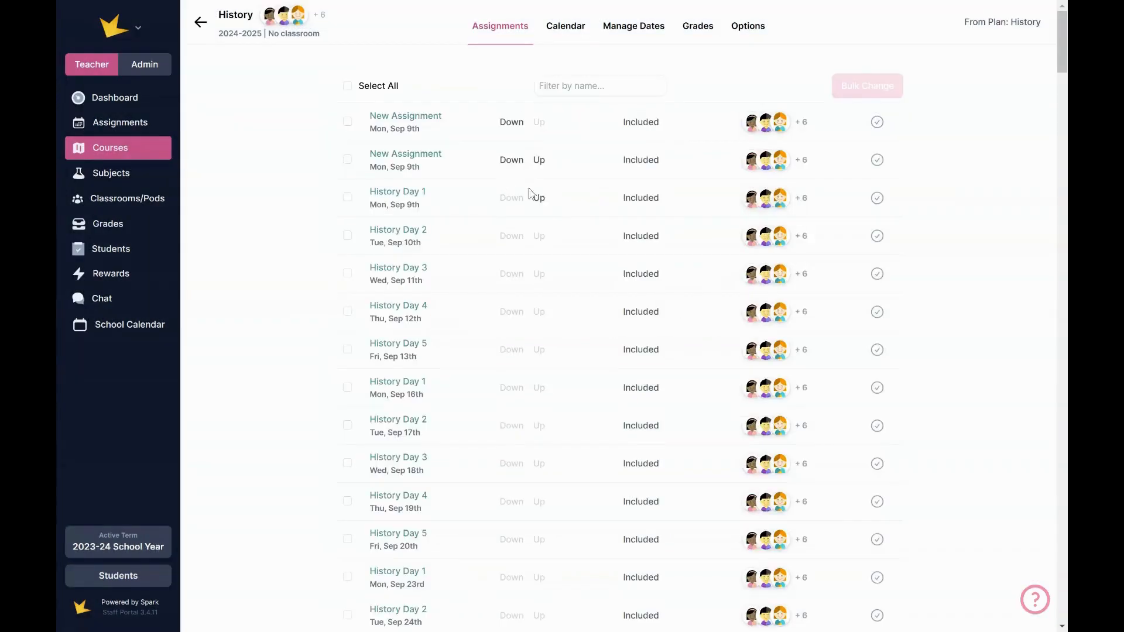
left_click(646, 205)
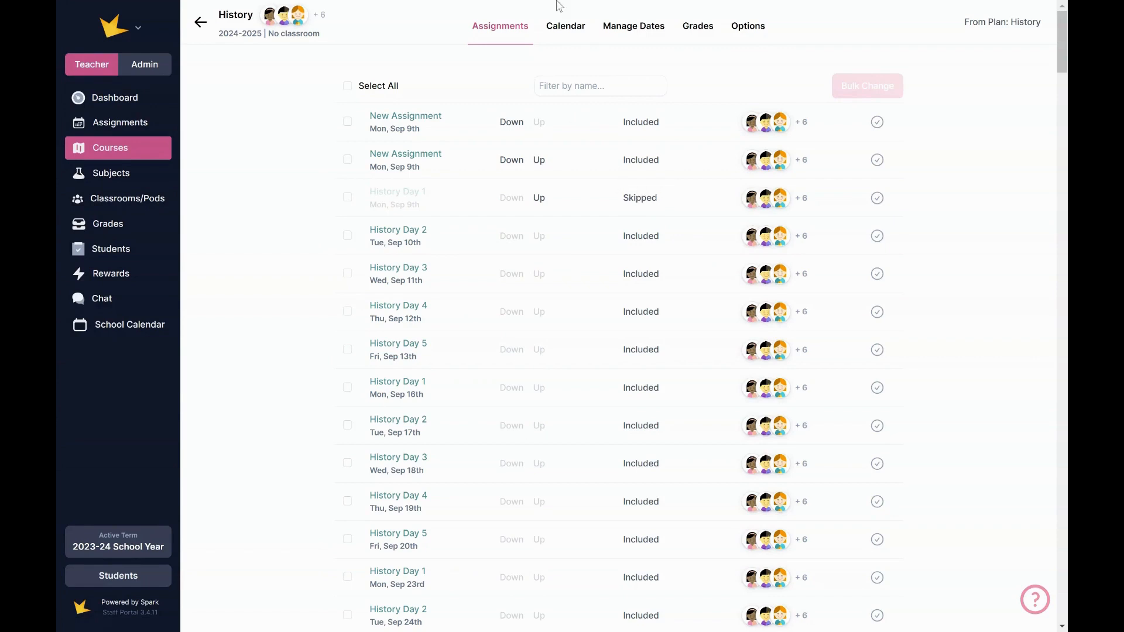
View the course calendar and try shifting the Friday, September 13 assignment one day later among the managed dates
left_click(577, 30)
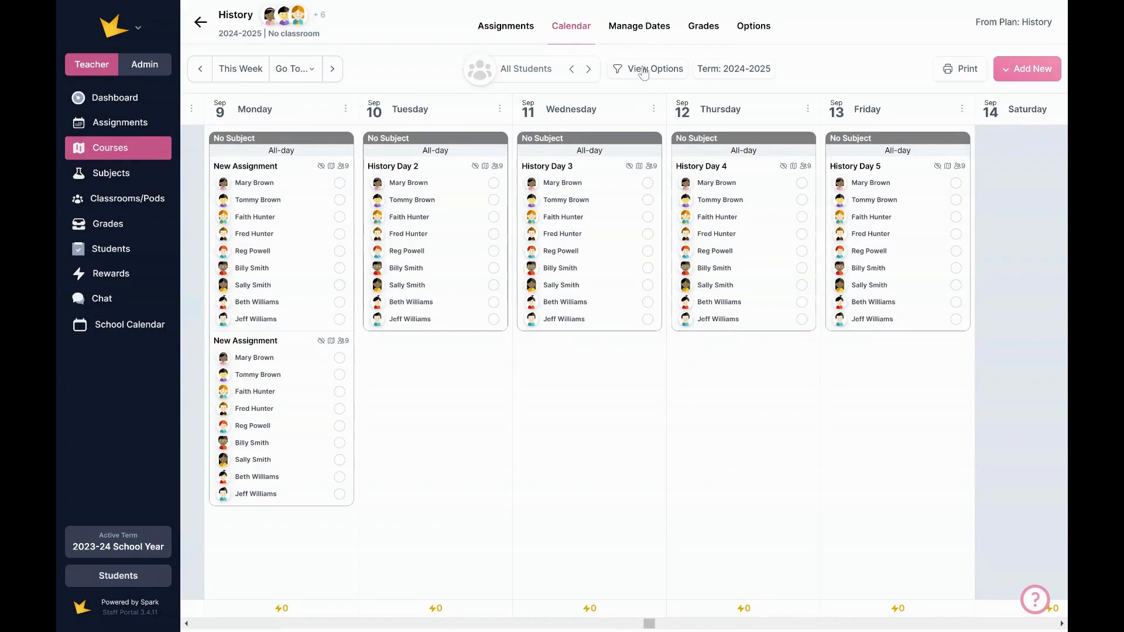
left_click(647, 27)
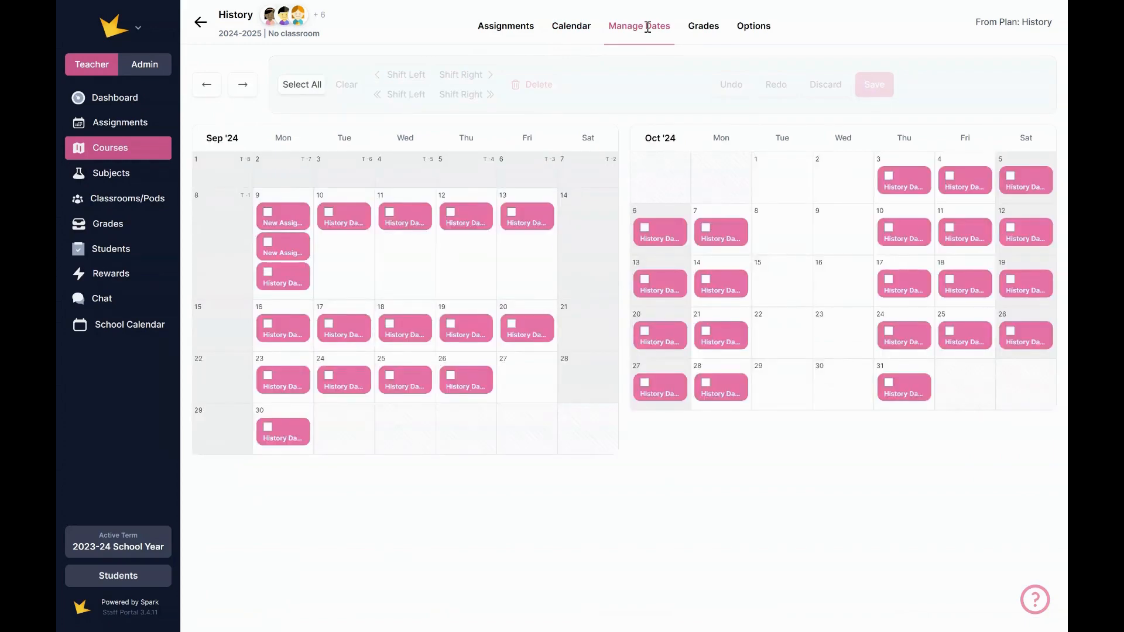
left_click(513, 213)
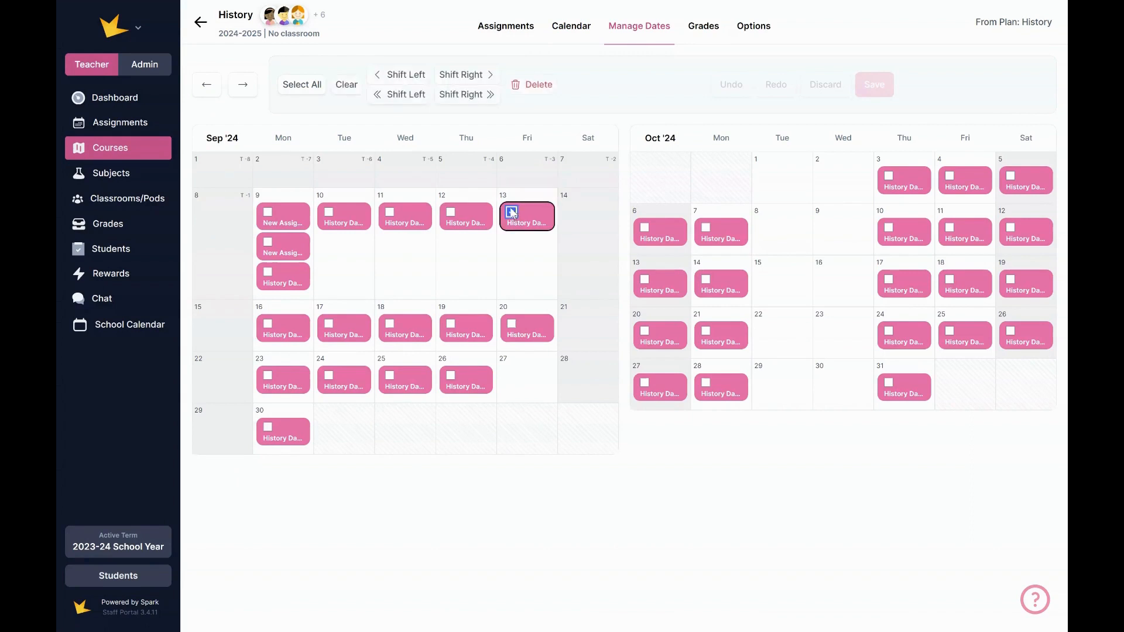
left_click(464, 75)
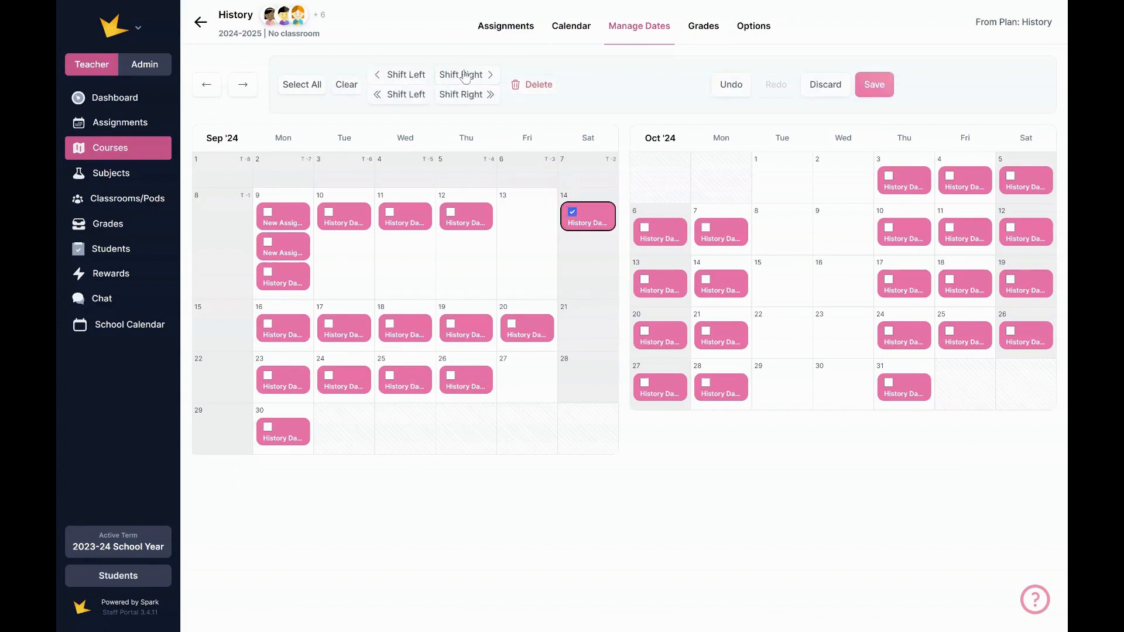
View the scheduled course's grades and options, and return to the course plans list
left_click(705, 25)
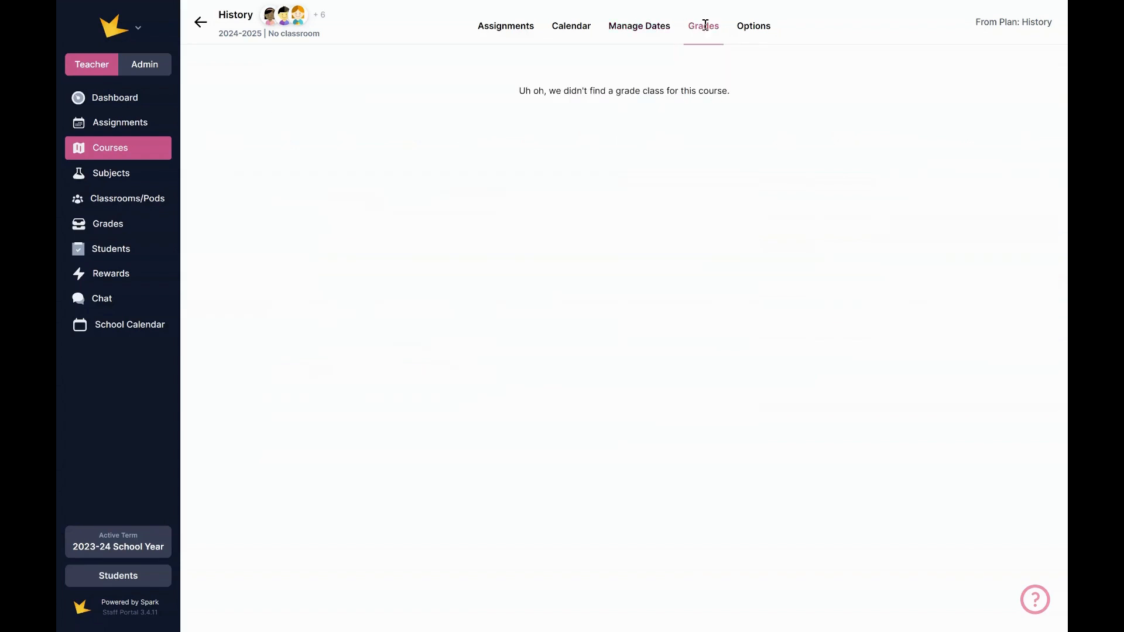
left_click(756, 32)
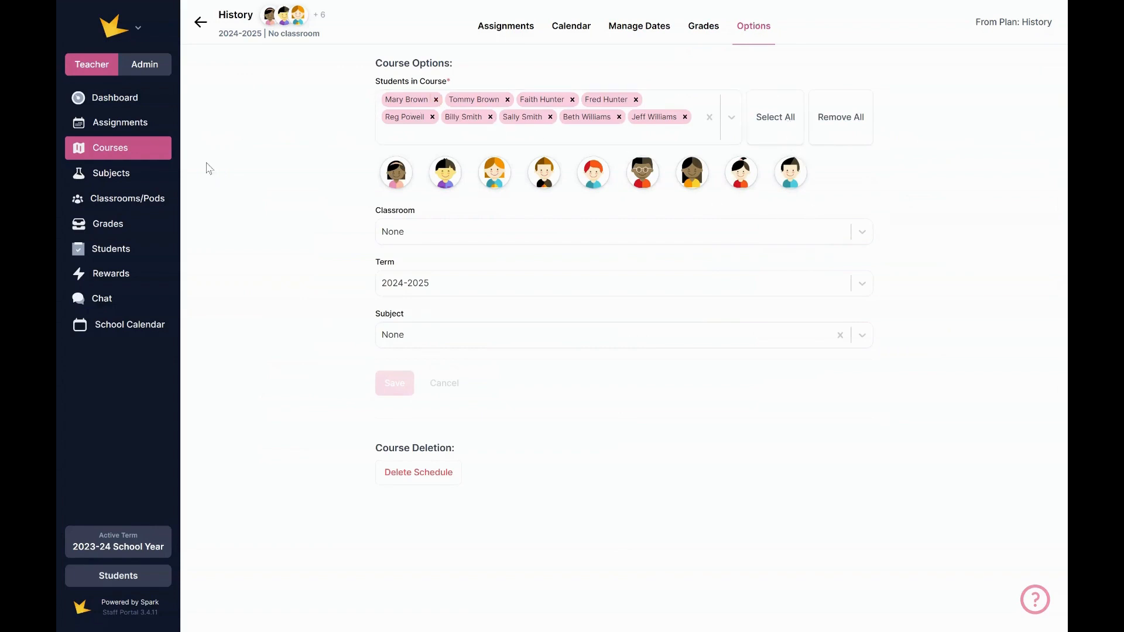
left_click(121, 160)
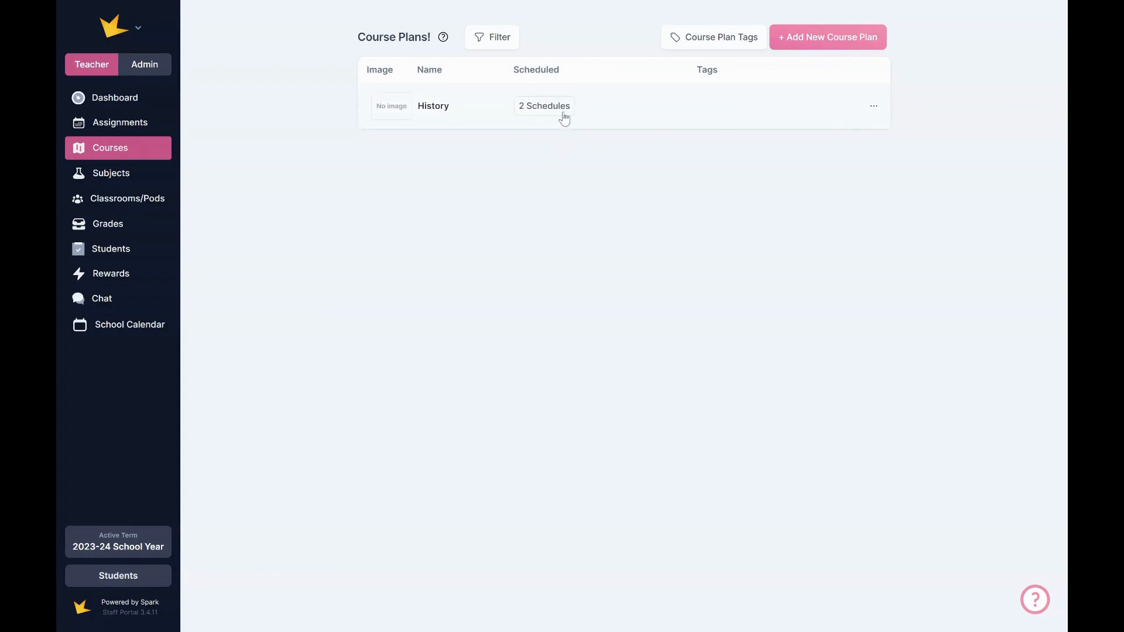
Look into the History course plan and view the tags available for course plans
left_click(474, 120)
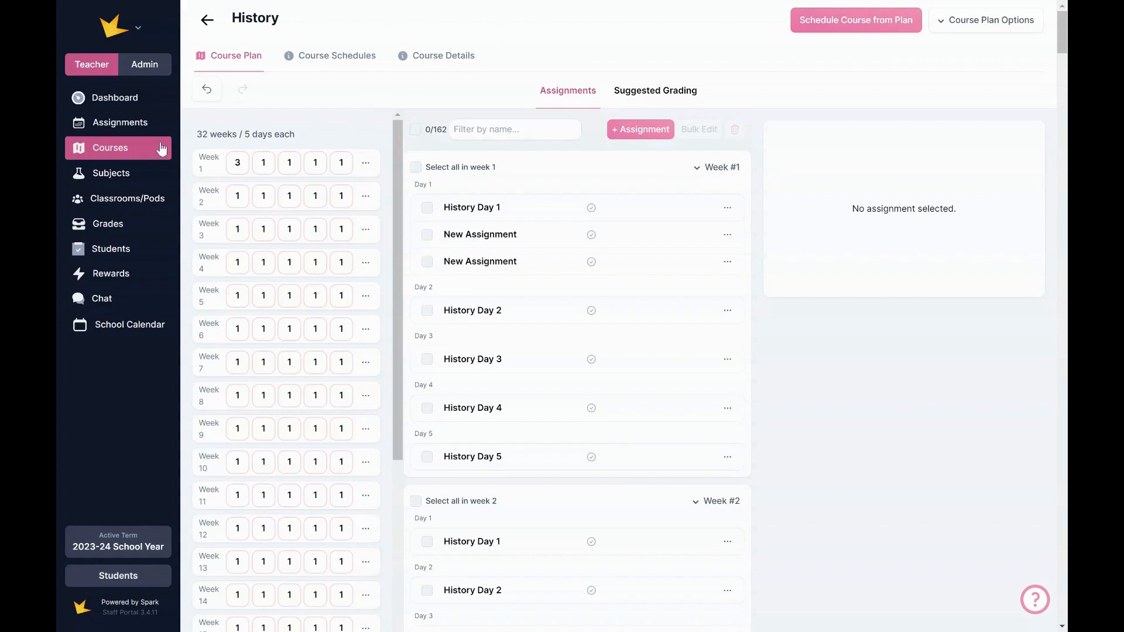
left_click(134, 151)
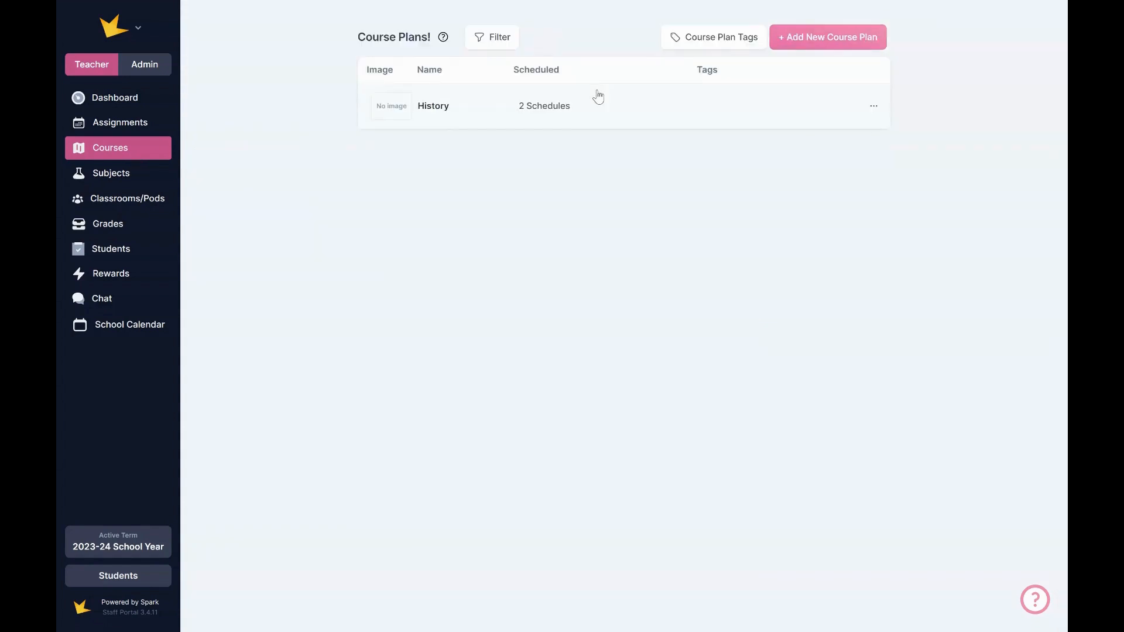
left_click(722, 38)
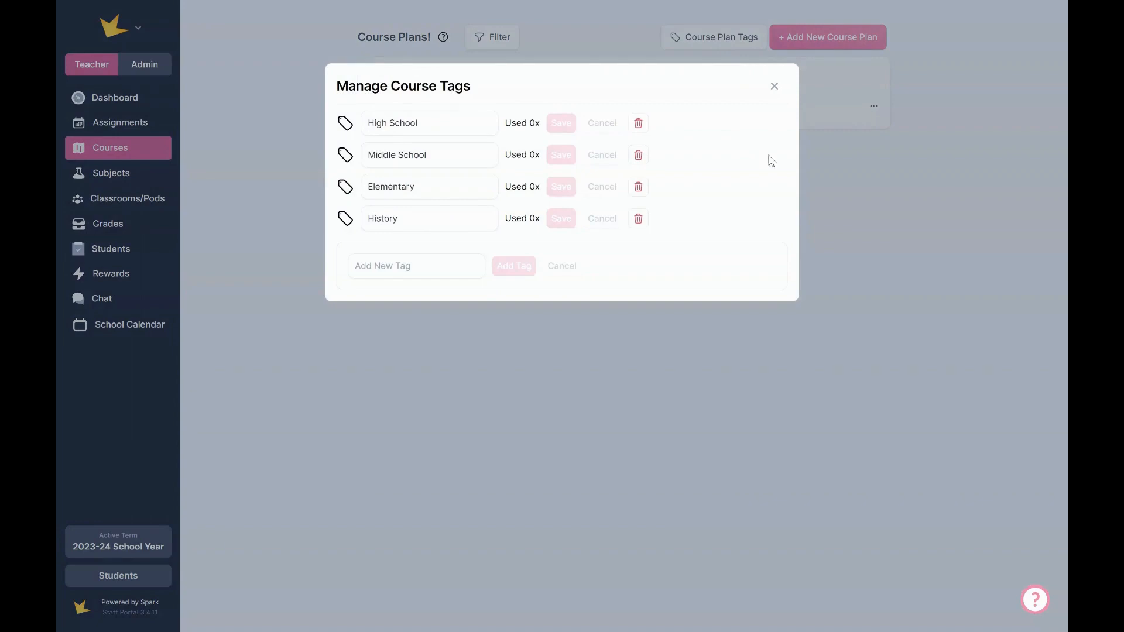
left_click(839, 175)
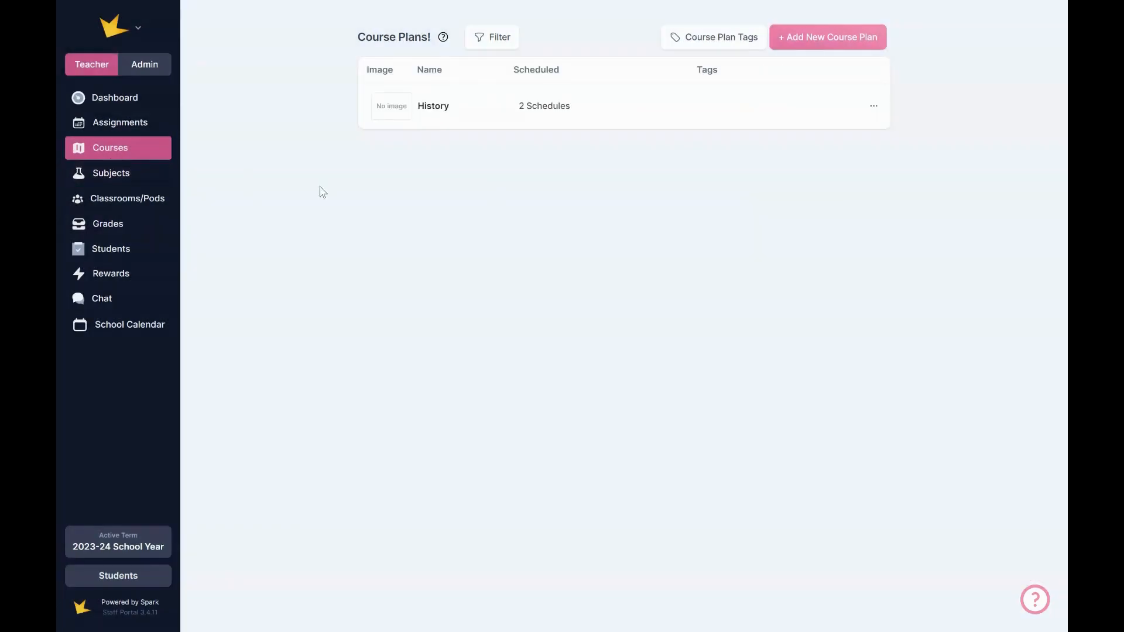
Add the tags "High School" and "History" to the History course plan's details and save them
left_click(553, 98)
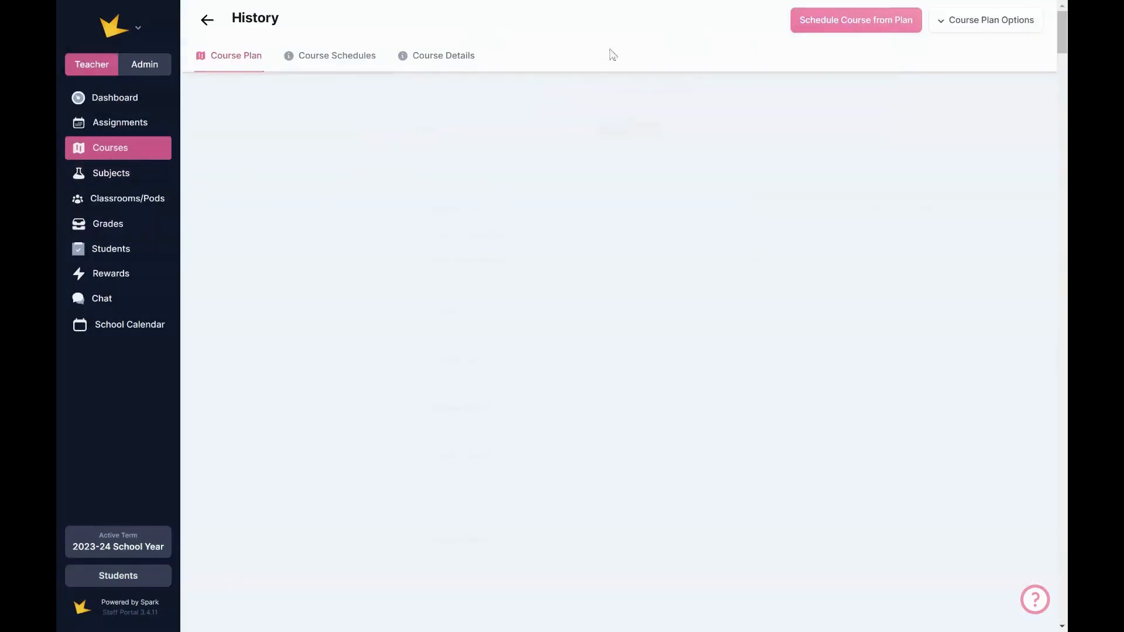
left_click(417, 69)
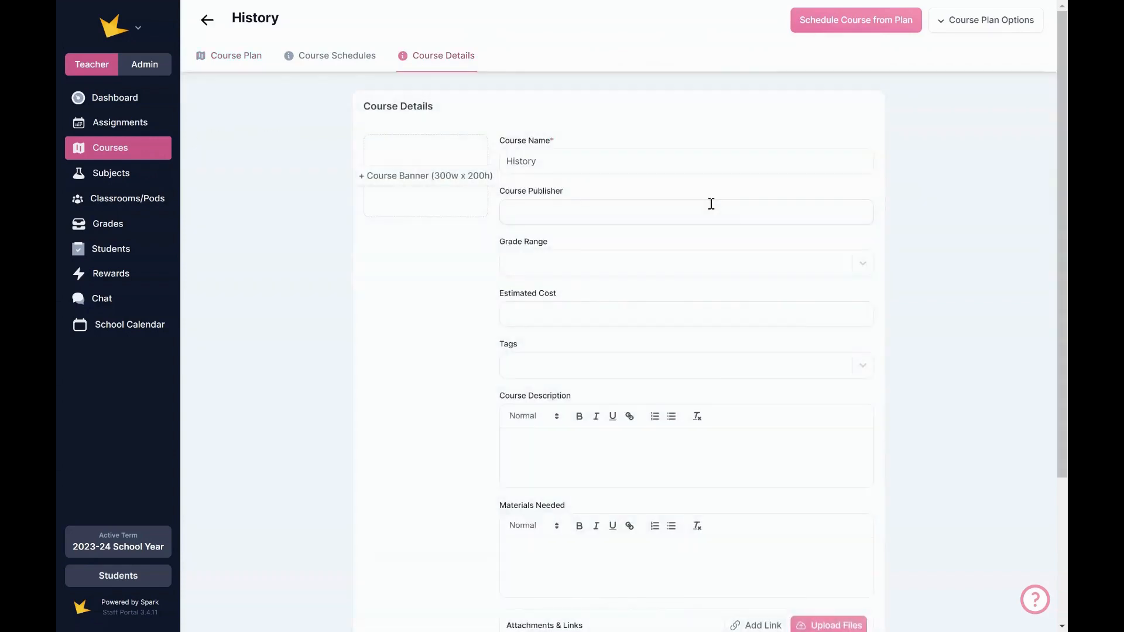
left_click(716, 369)
left_click(720, 396)
left_click(716, 378)
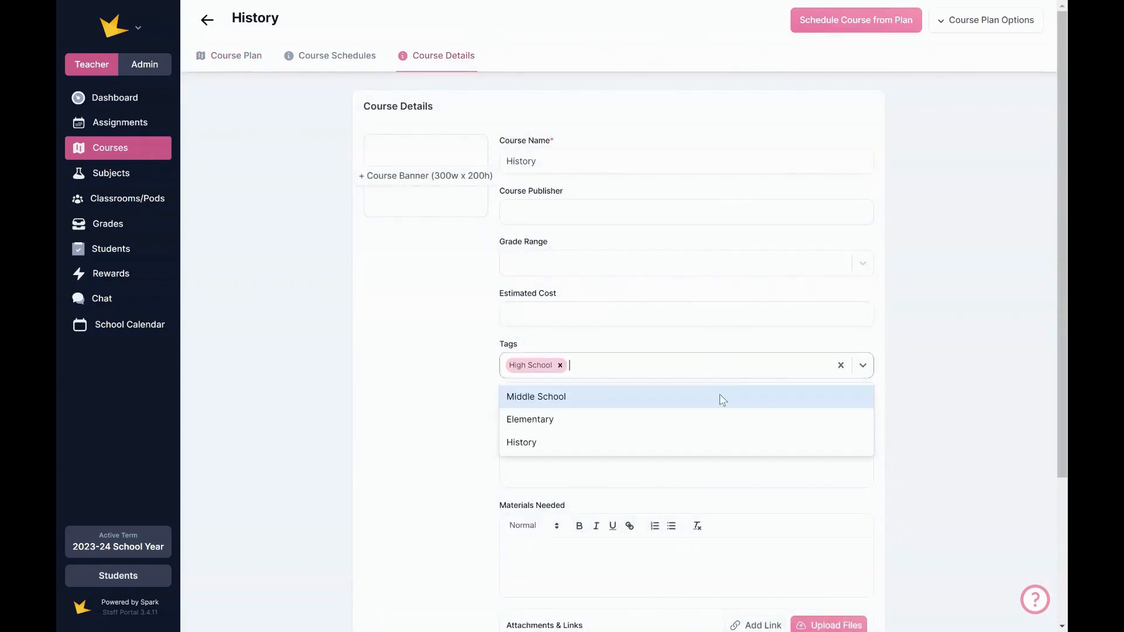
left_click(715, 452)
scroll(761, 480, "down", 3)
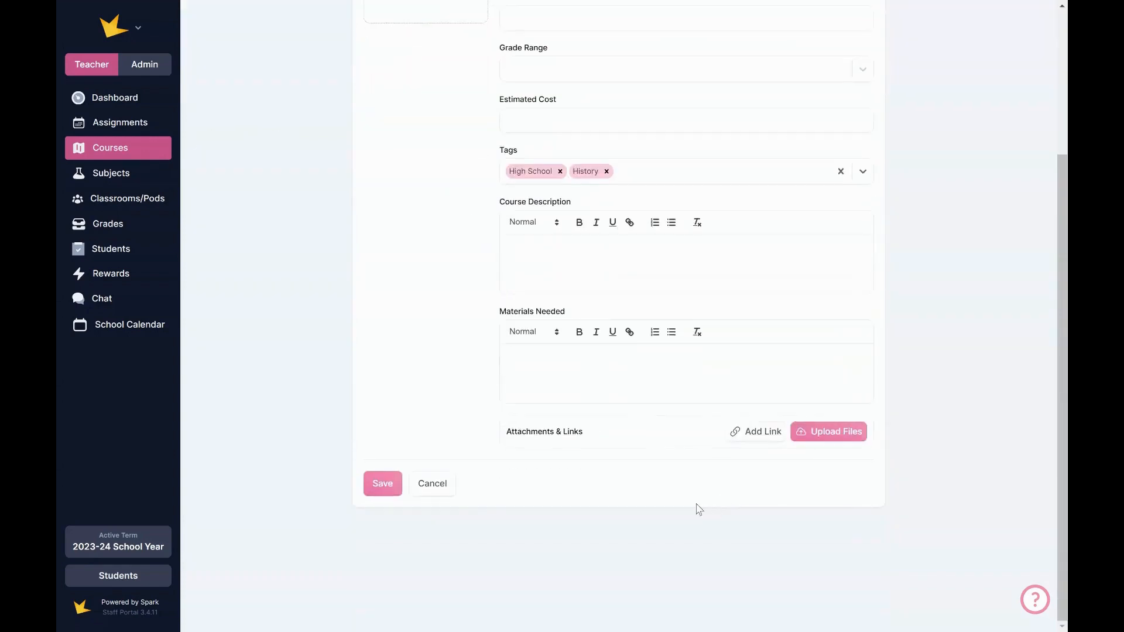
left_click(384, 483)
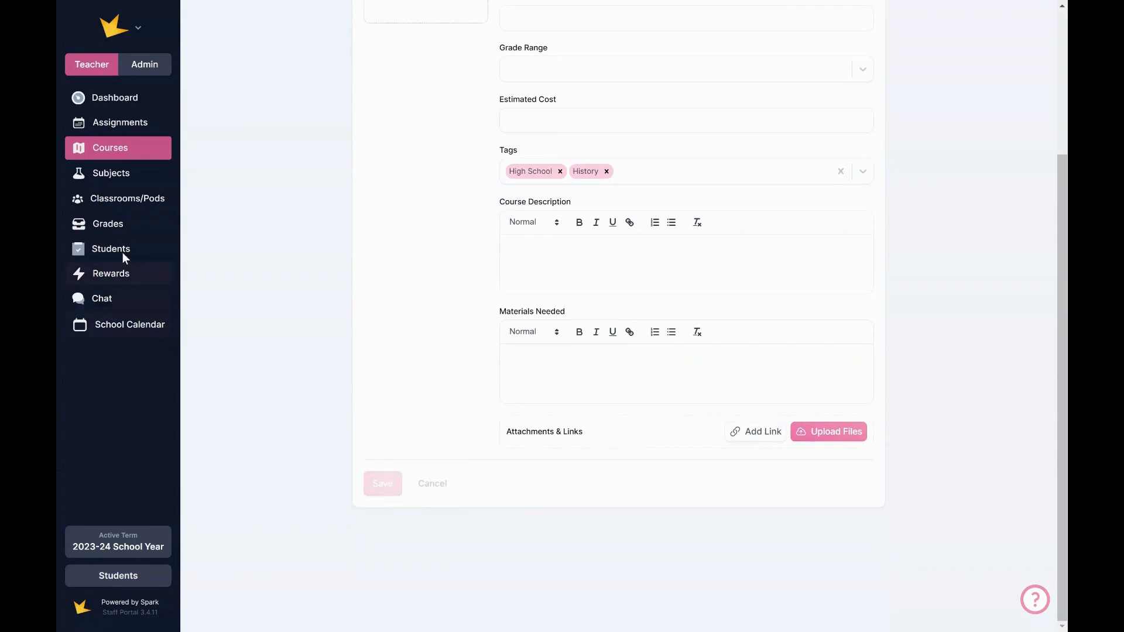
Filter the course plans list by the "High School" tag
left_click(122, 153)
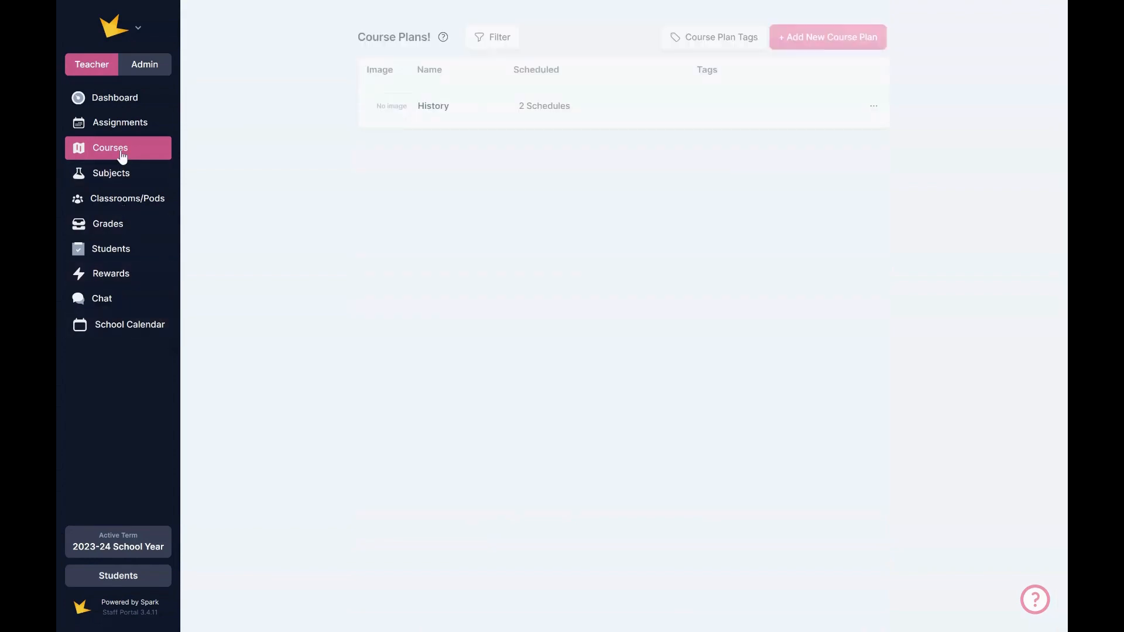
left_click(498, 40)
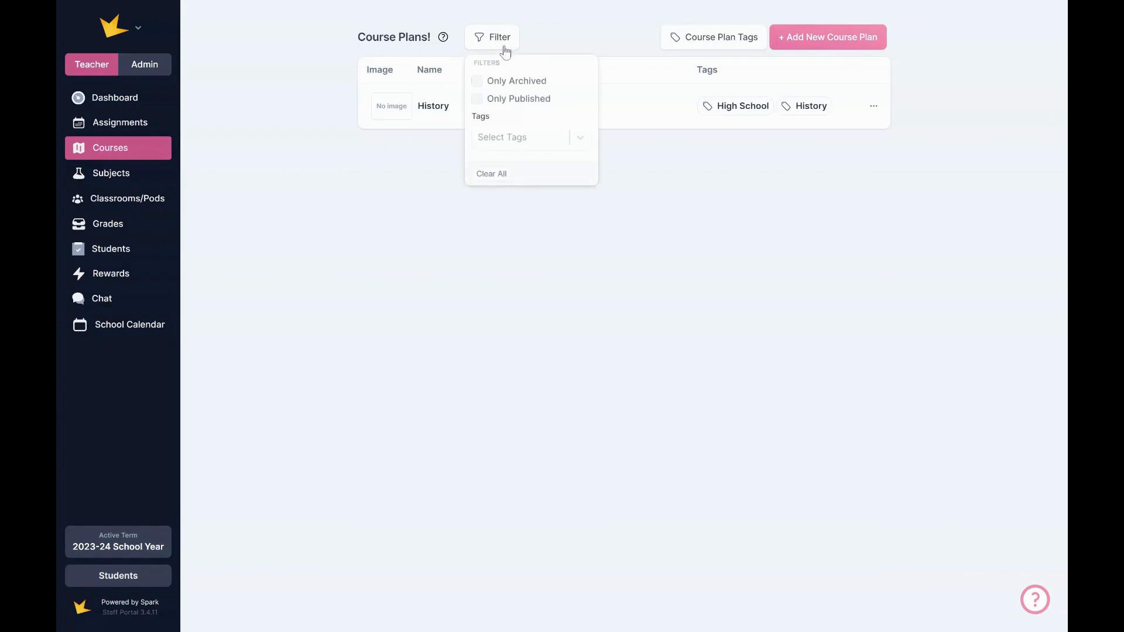
left_click(543, 138)
left_click(546, 169)
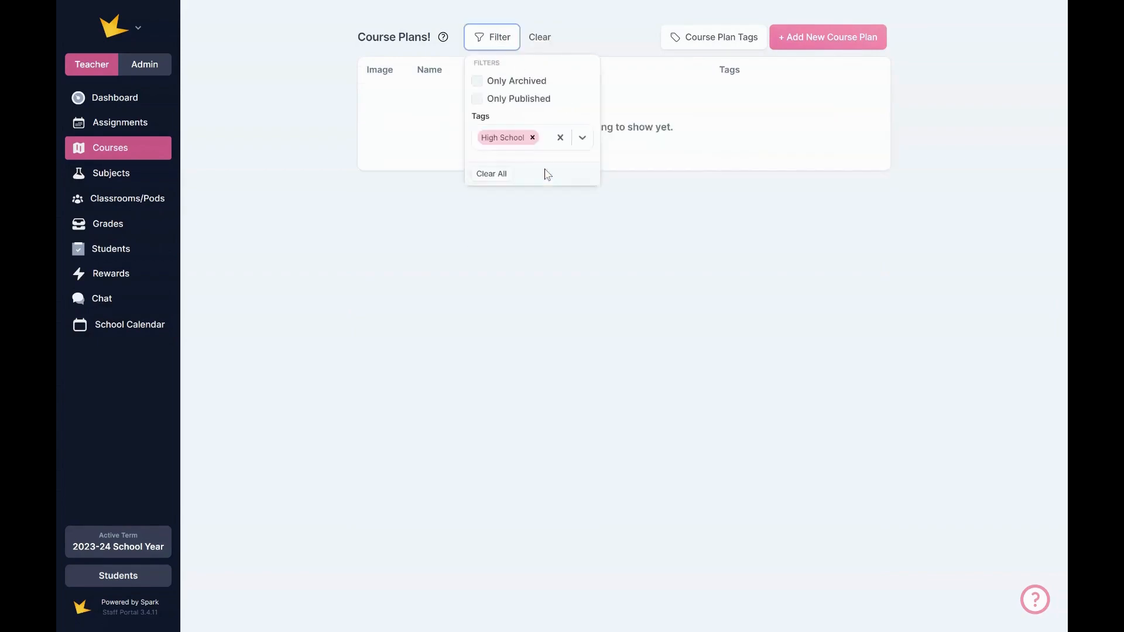
left_click(710, 212)
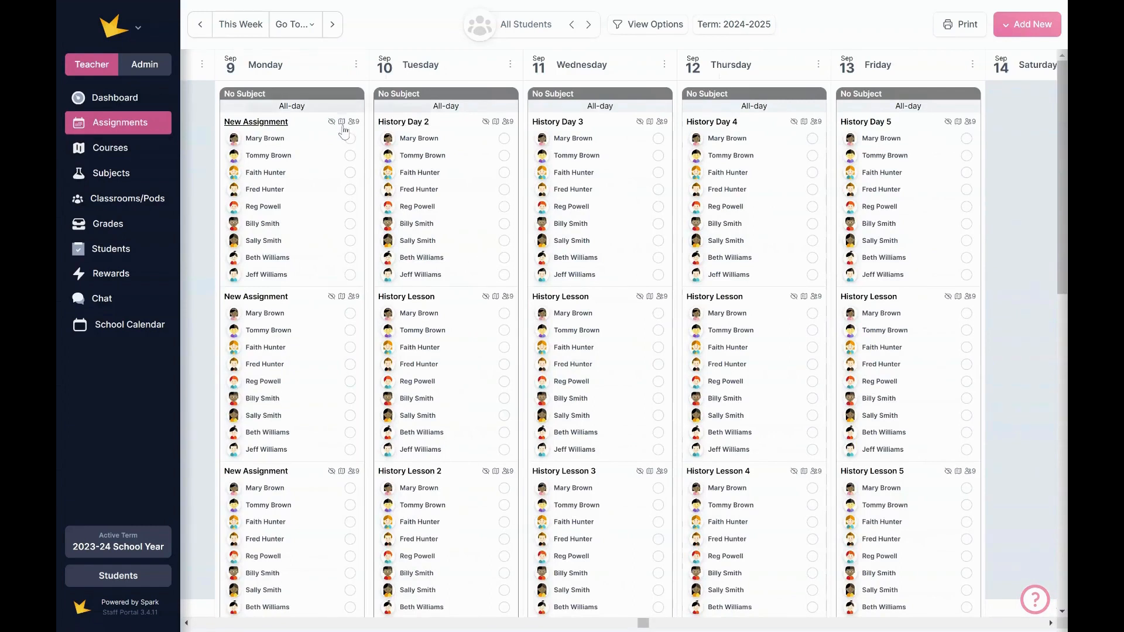
Go from the first "New Assignment" on Monday, September 9 to its course schedule, and show the help options
mouse_move(343, 126)
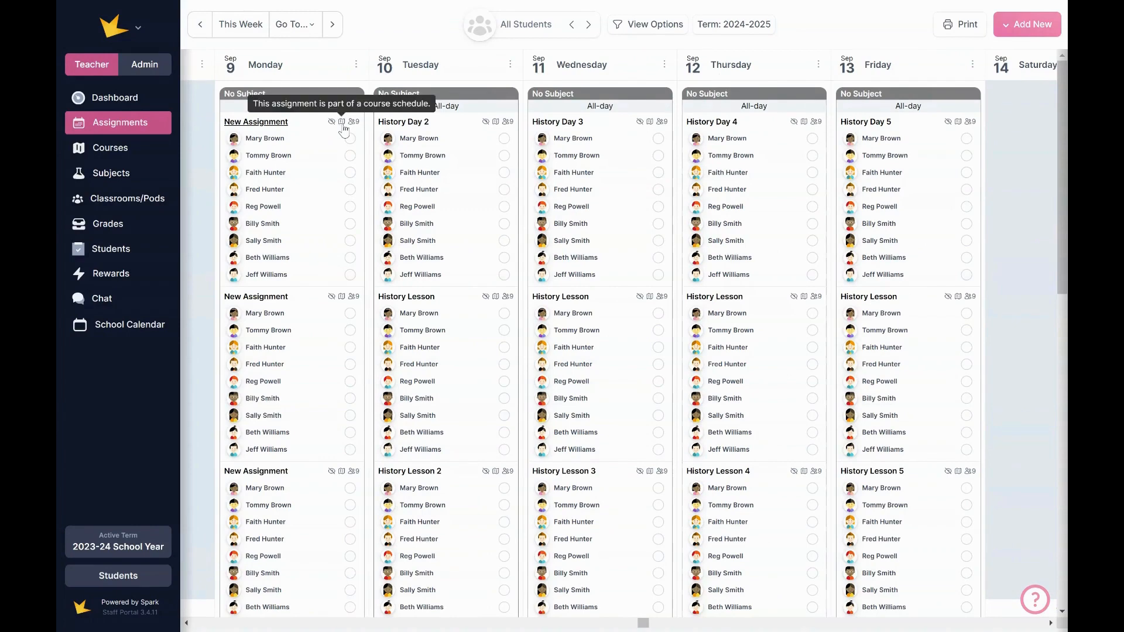
left_click(272, 123)
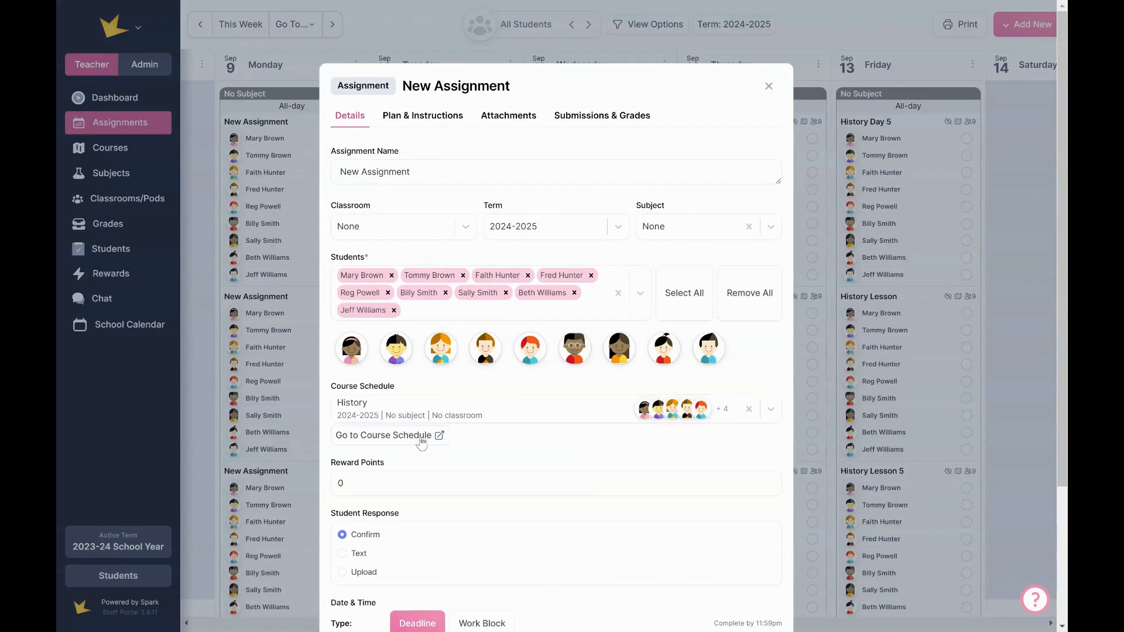
left_click(421, 436)
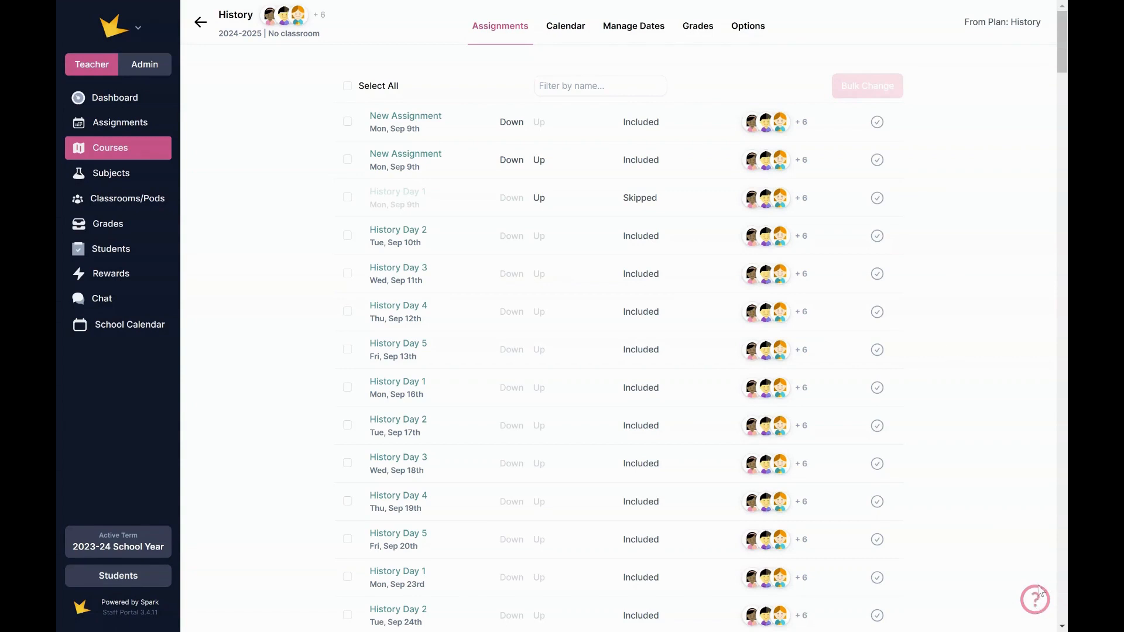
left_click(1036, 599)
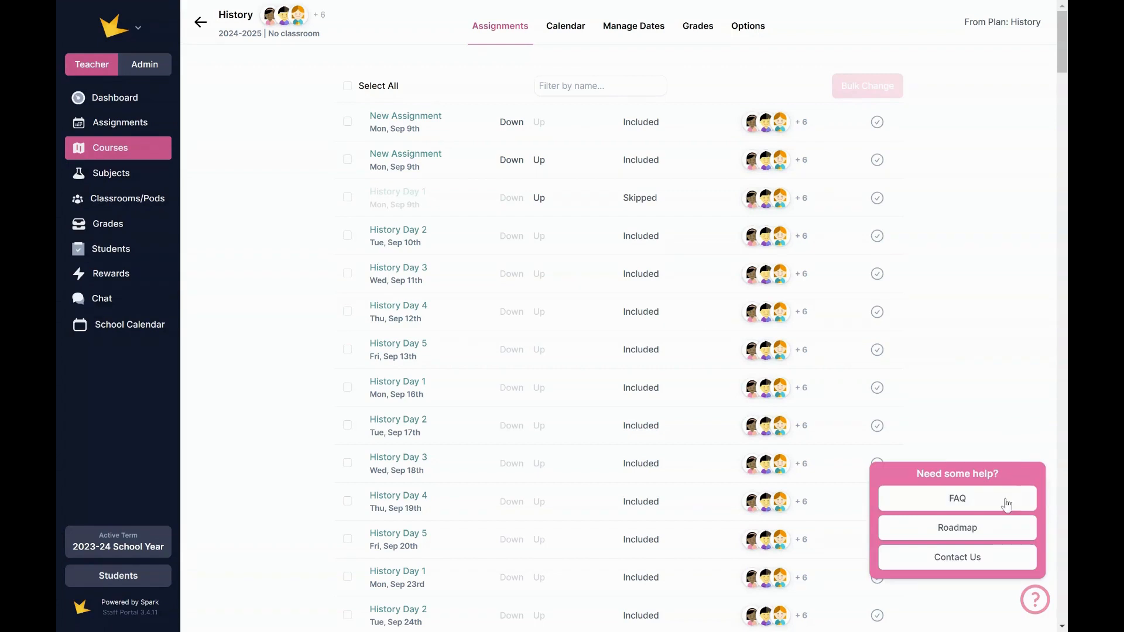